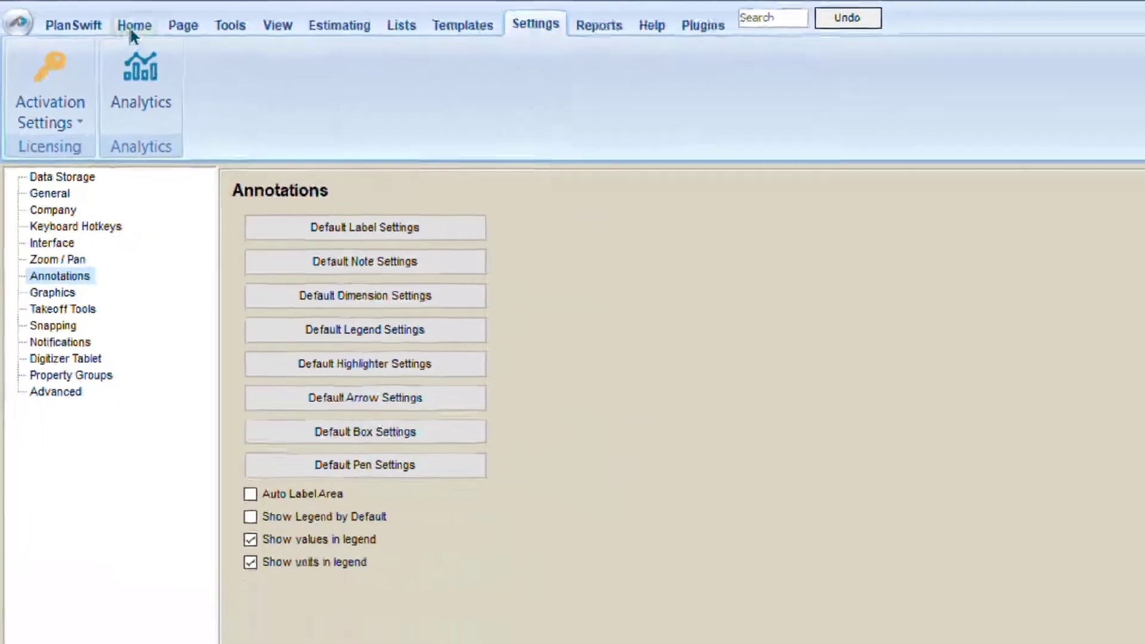
# Return from settings to the FIRST FLOOR plan with the 81.2 SQ M FL2 takeoff
pyautogui.click(178, 32)
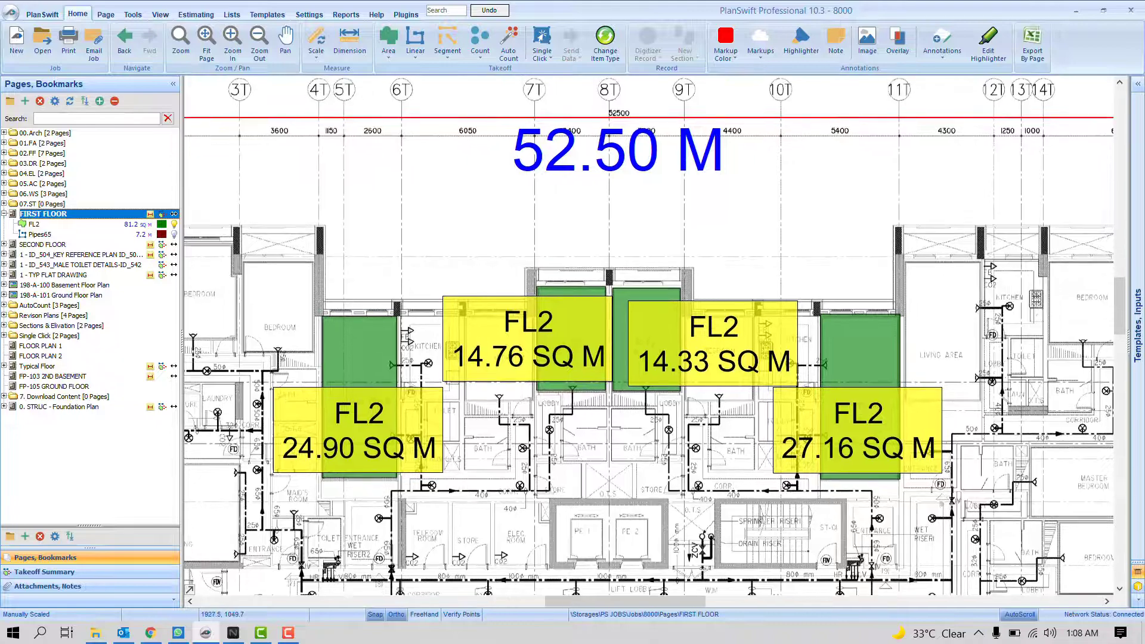
pyautogui.scroll(-1, 545, 244)
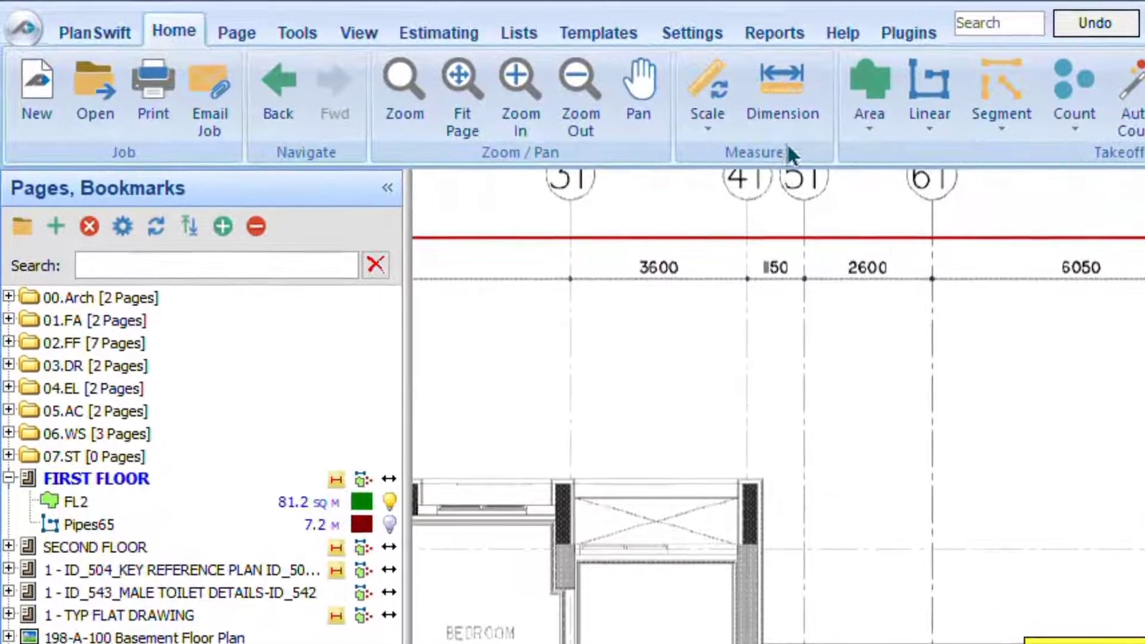
# Inspect the 24.90 SQ M FL2 label's properties without changes, then go to the annotation settings
pyautogui.click(653, 34)
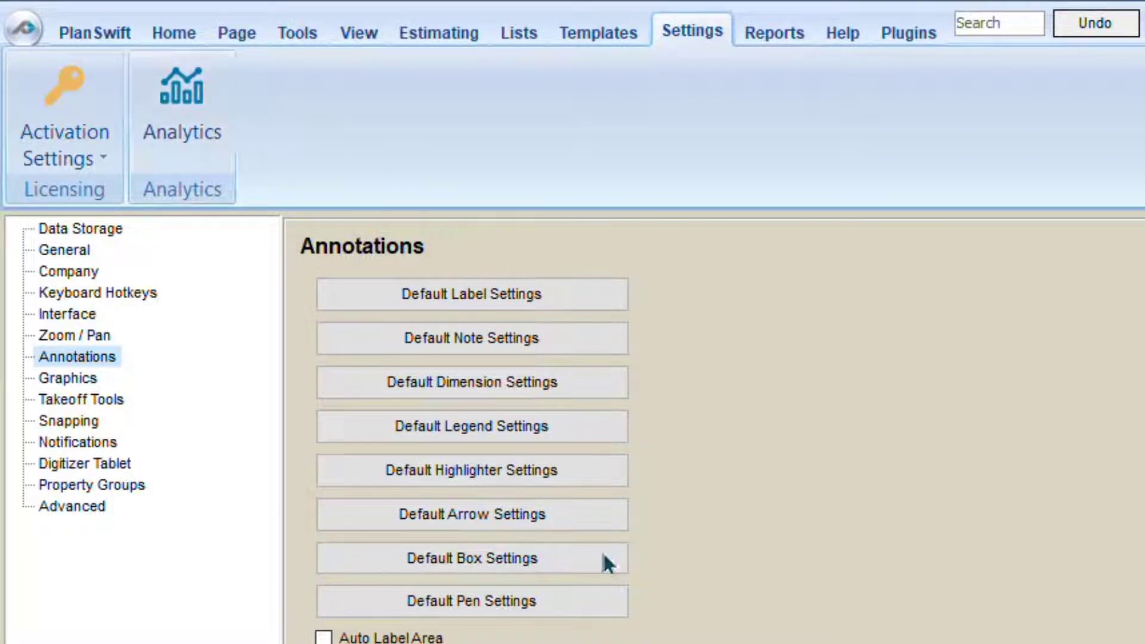
pyautogui.click(173, 34)
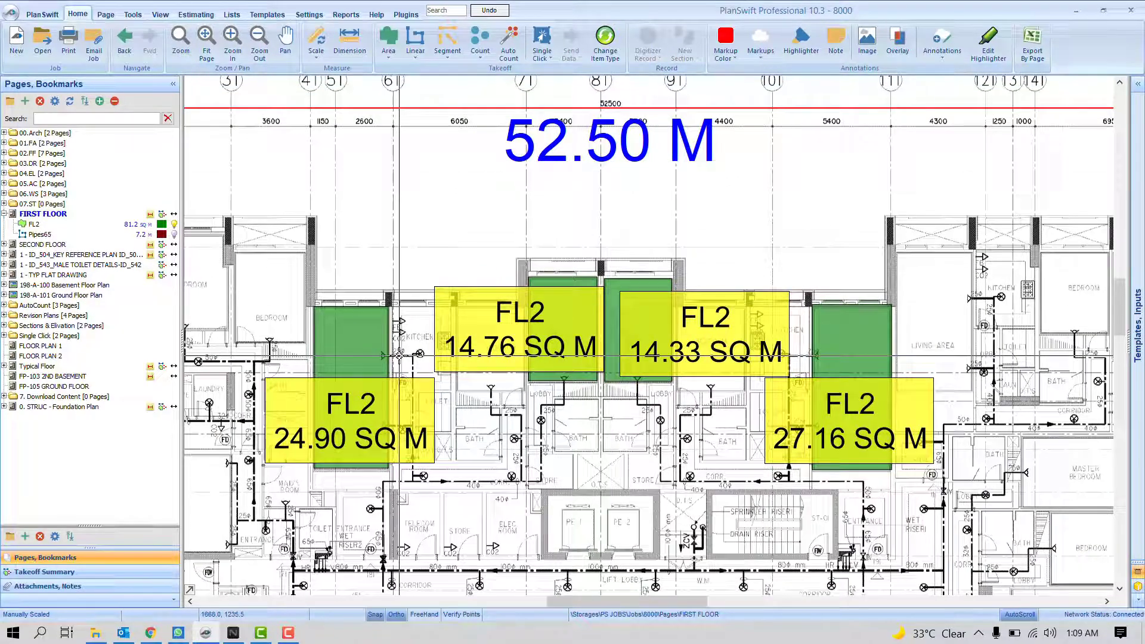
pyautogui.rightClick(397, 391)
pyautogui.click(417, 397)
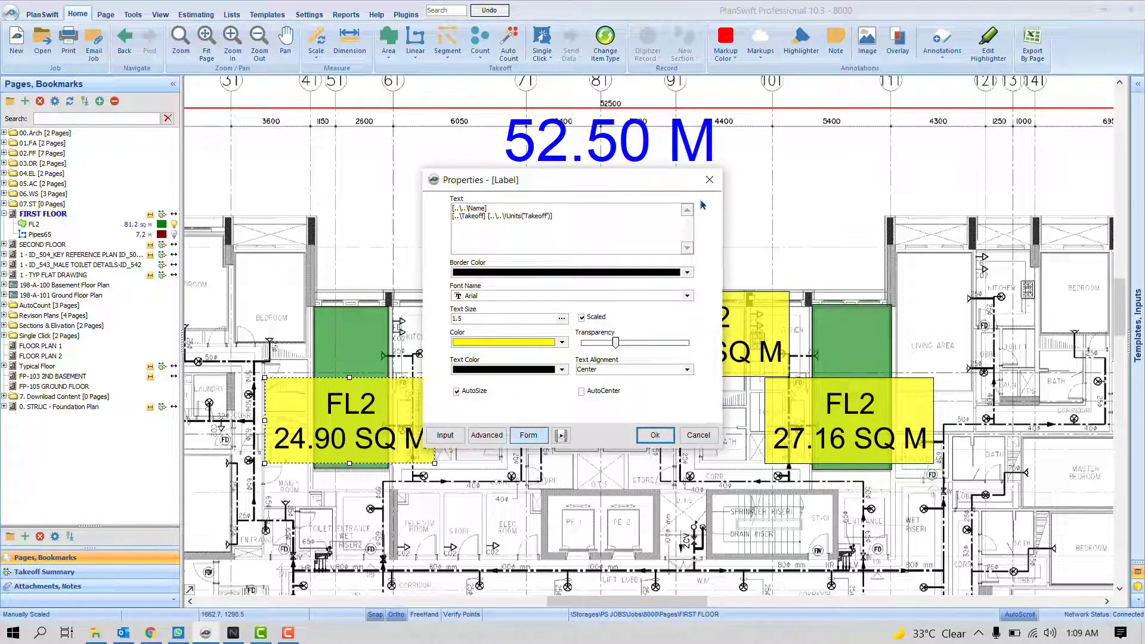
pyautogui.click(710, 180)
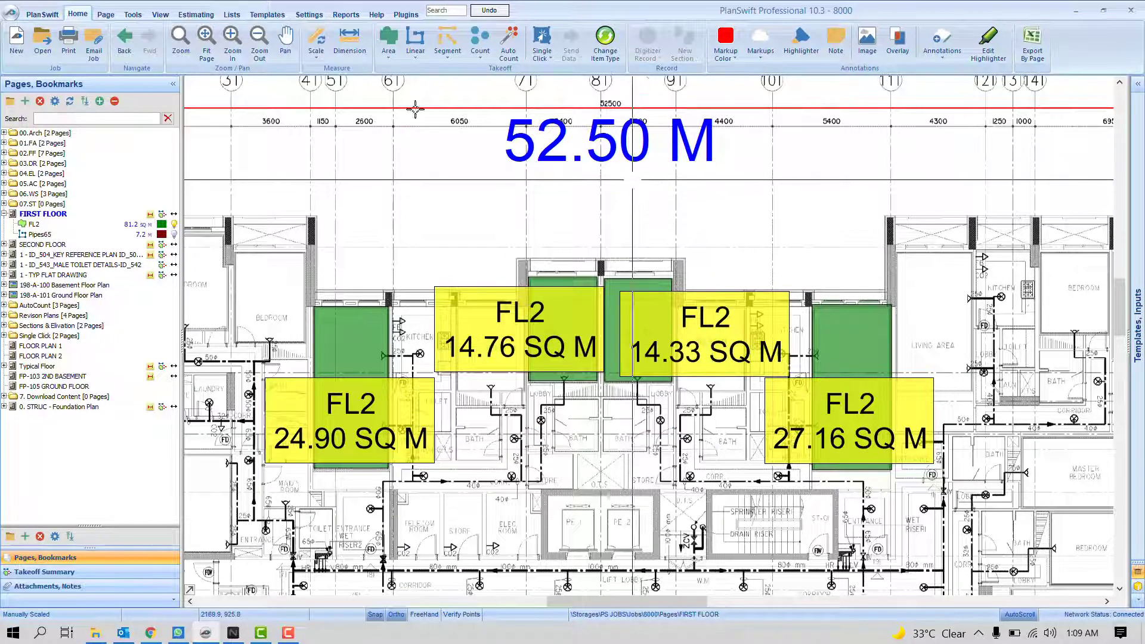
pyautogui.click(159, 14)
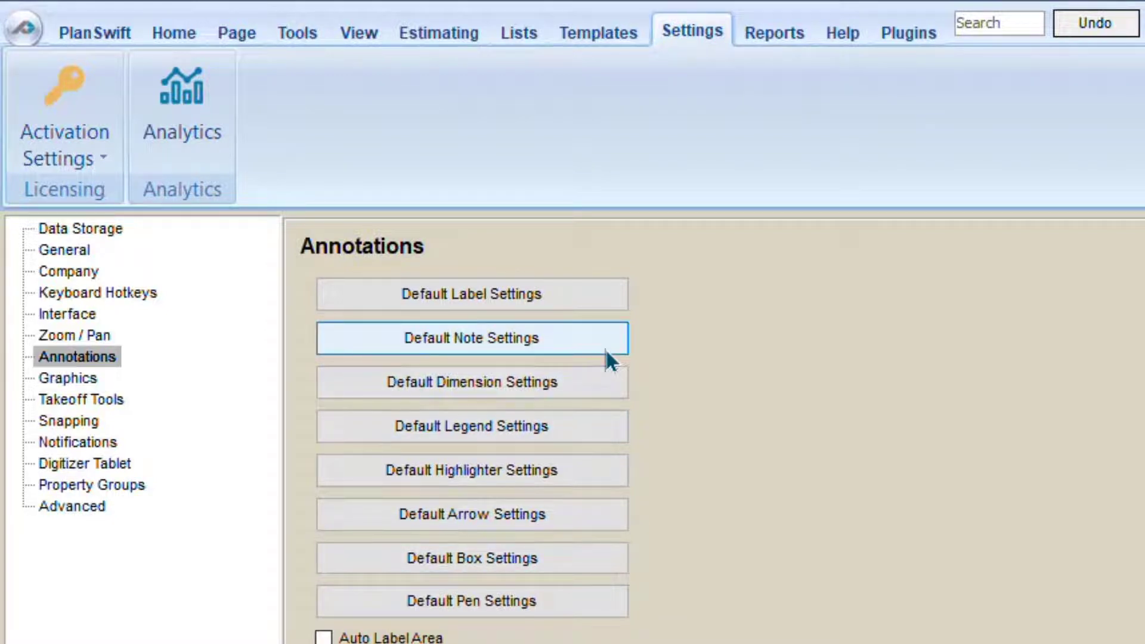
# In Default Label Settings, set the font to Dubai Medium and the fill to bright green
pyautogui.click(469, 310)
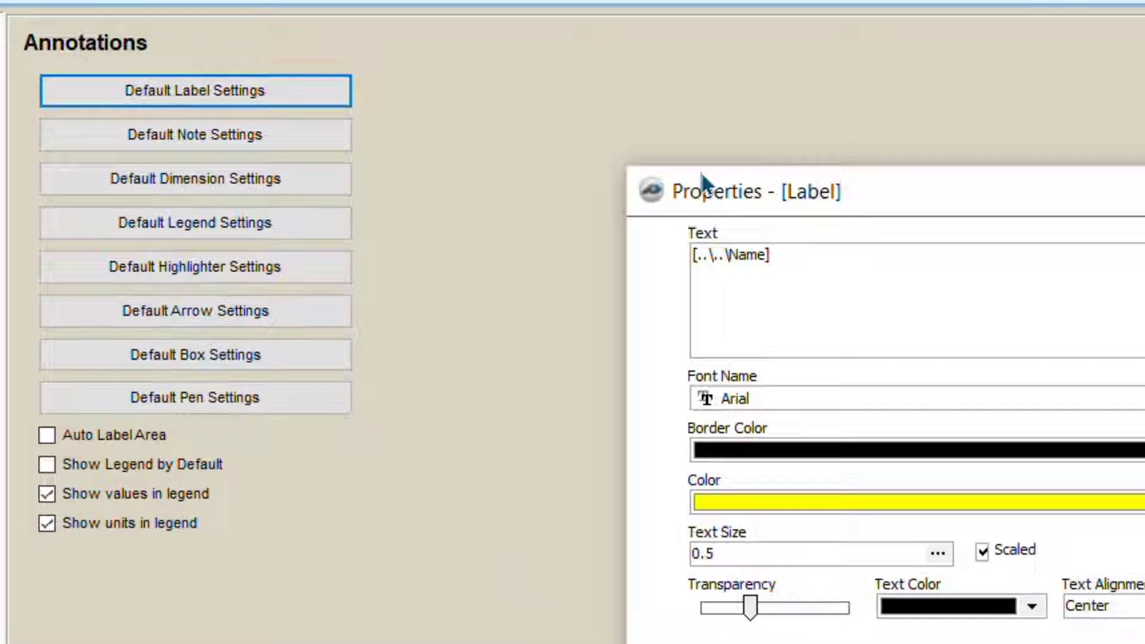
pyautogui.moveTo(700, 170); pyautogui.dragTo(523, 28)
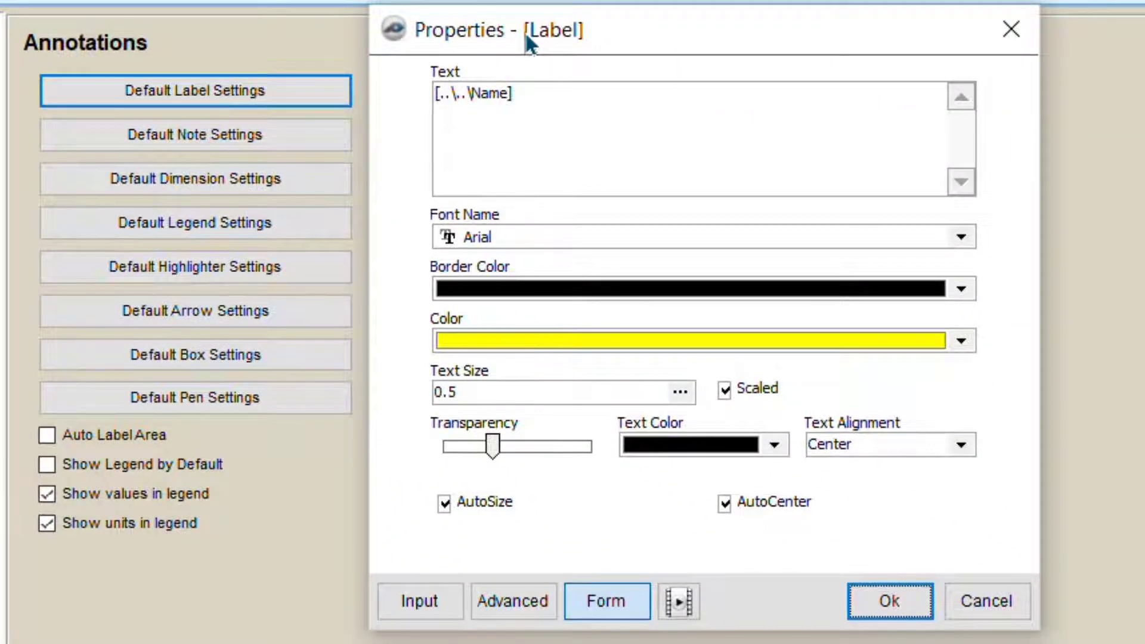
pyautogui.click(960, 236)
pyautogui.moveTo(952, 350); pyautogui.dragTo(952, 377)
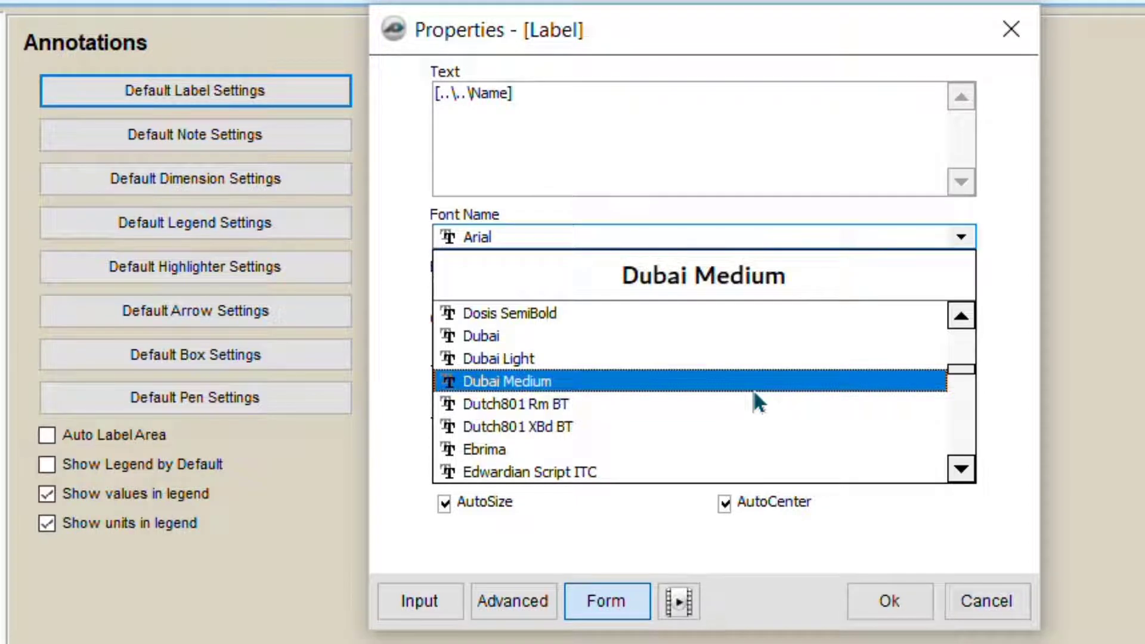
pyautogui.click(752, 388)
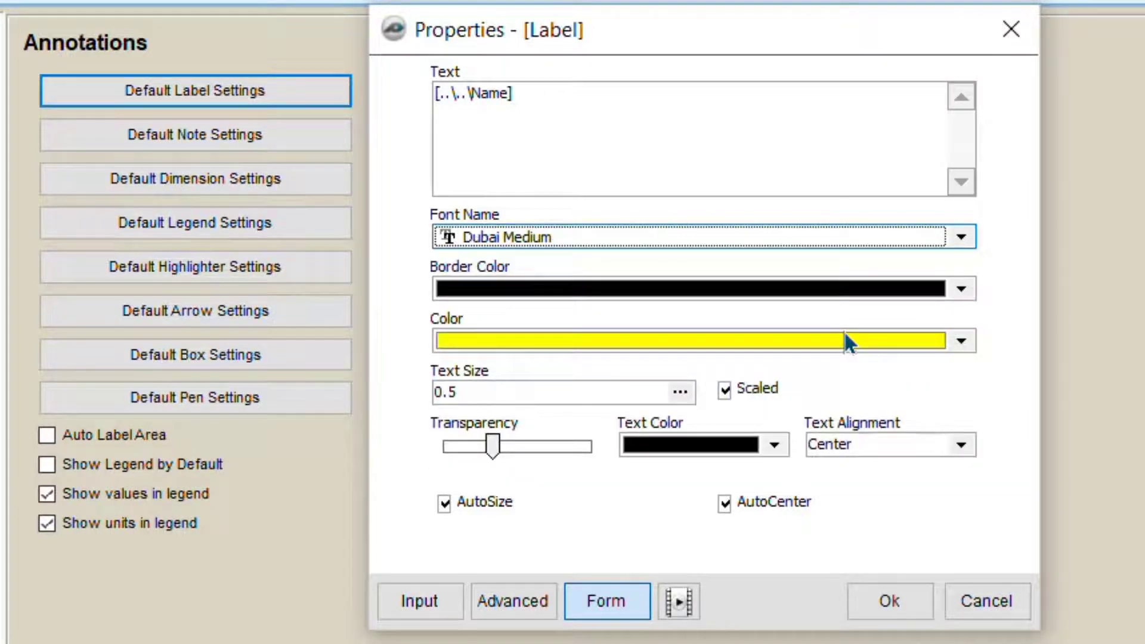
pyautogui.click(881, 332)
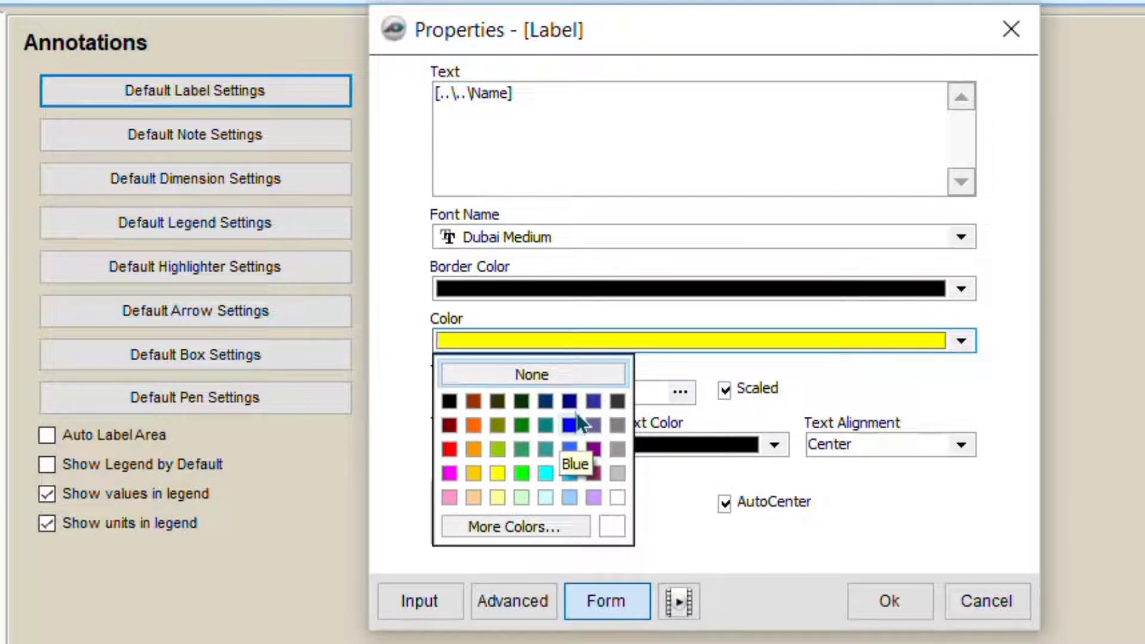
pyautogui.click(522, 474)
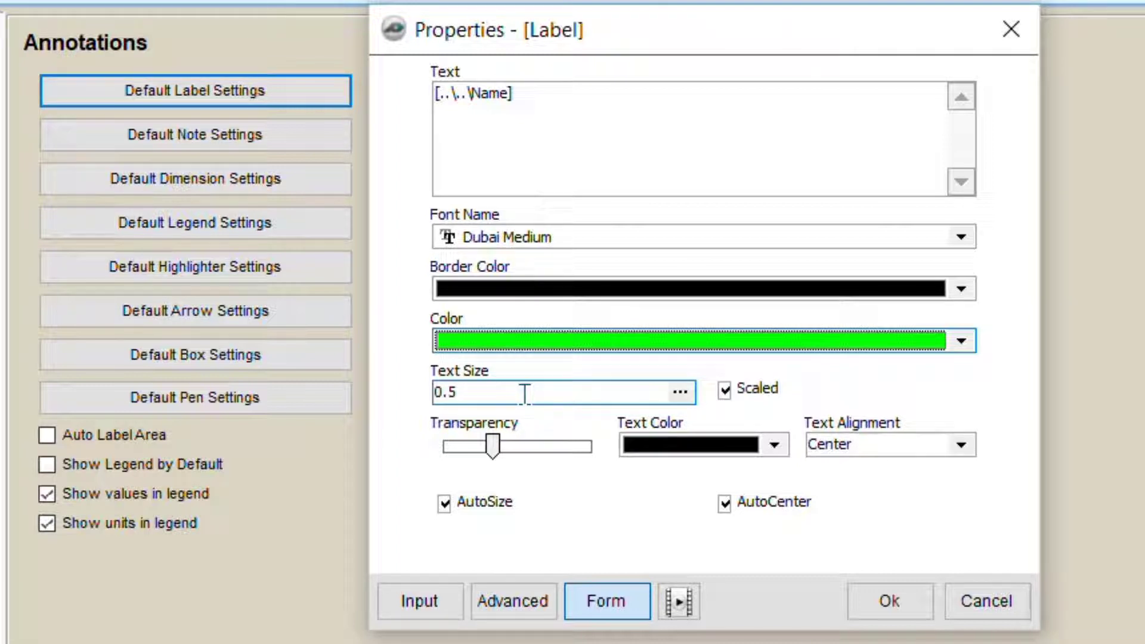
# Set label text size 0.5, raise transparency slightly, keep Center alignment, and confirm
pyautogui.moveTo(488, 391); pyautogui.dragTo(400, 399)
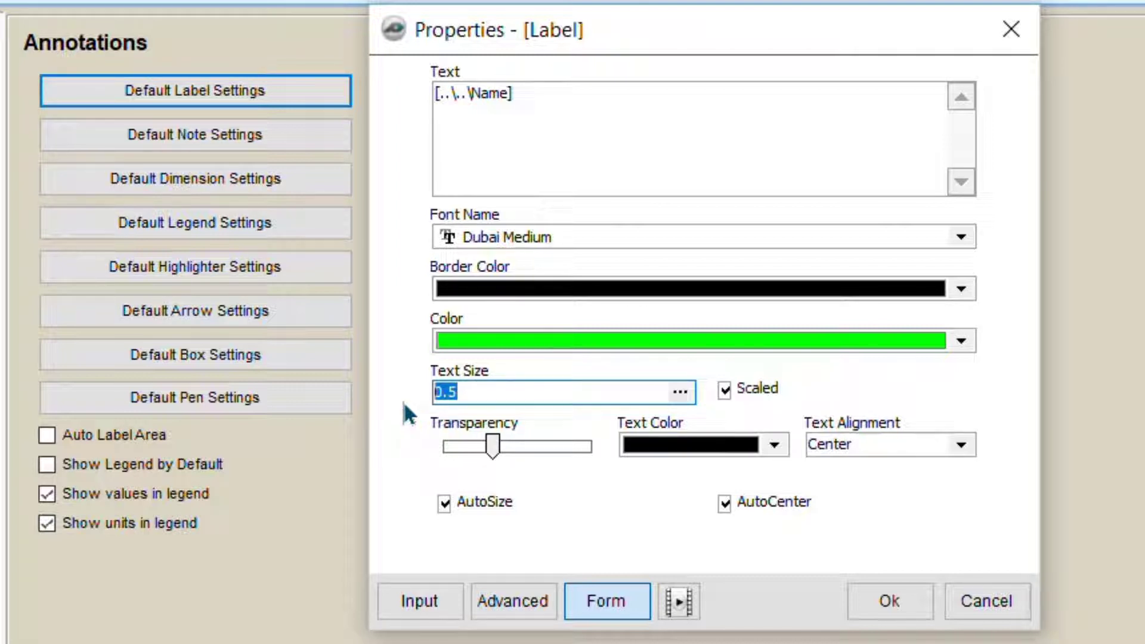
pyautogui.write('0.5')
pyautogui.moveTo(492, 446); pyautogui.dragTo(530, 451)
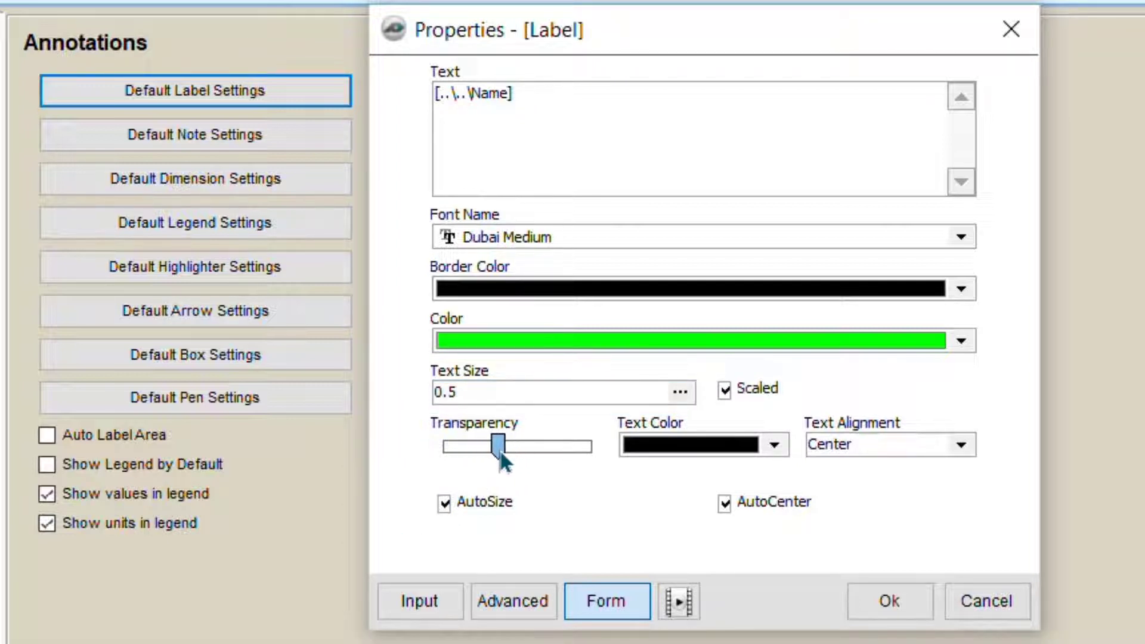
pyautogui.click(954, 450)
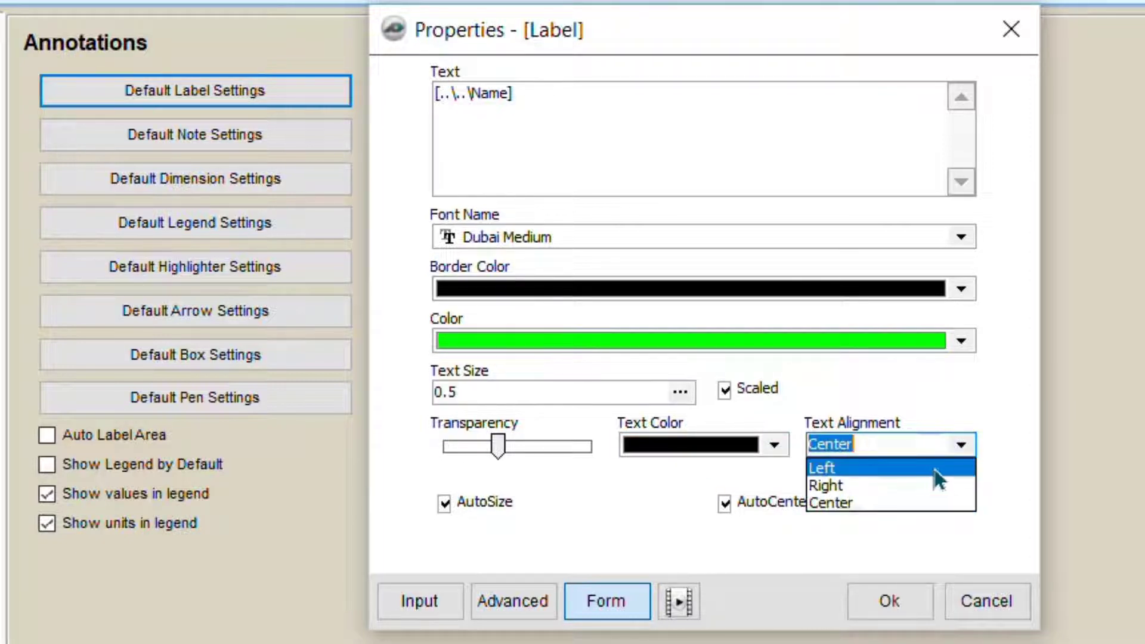
pyautogui.click(870, 502)
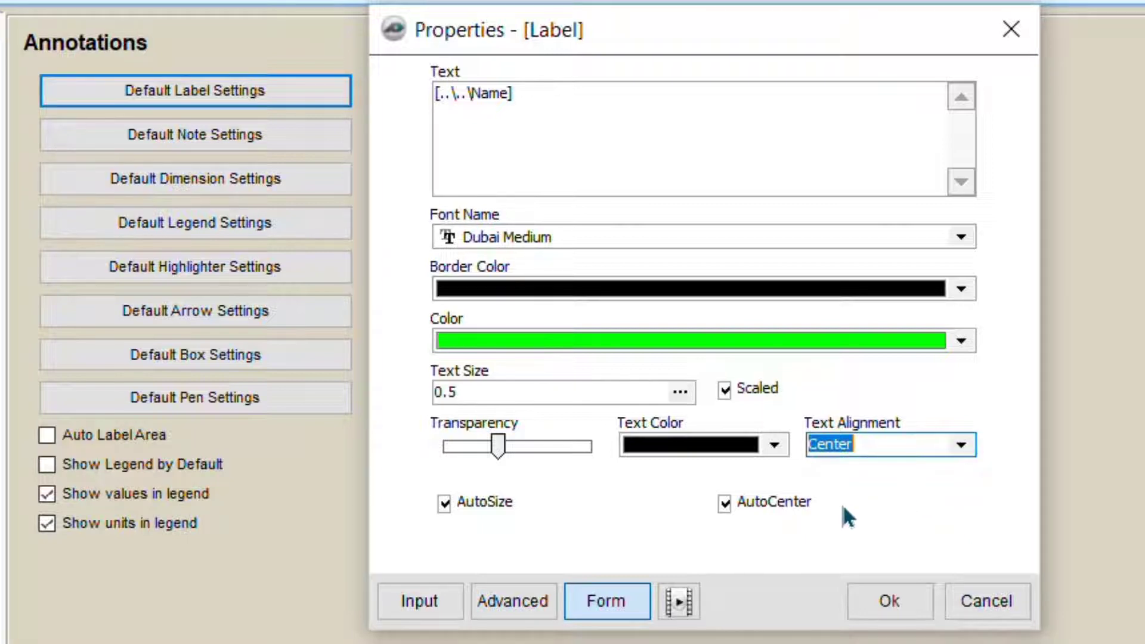
pyautogui.click(856, 601)
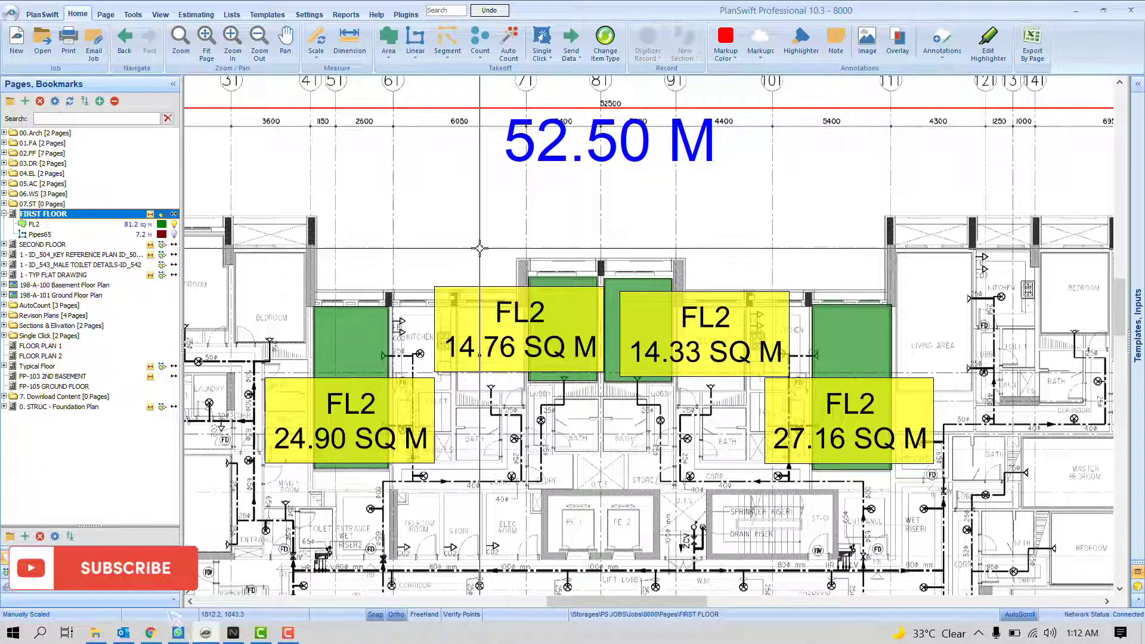
# Create a new Area takeoff with box areas over the bedroom and living/dining room
pyautogui.scroll(-5, 479, 247)
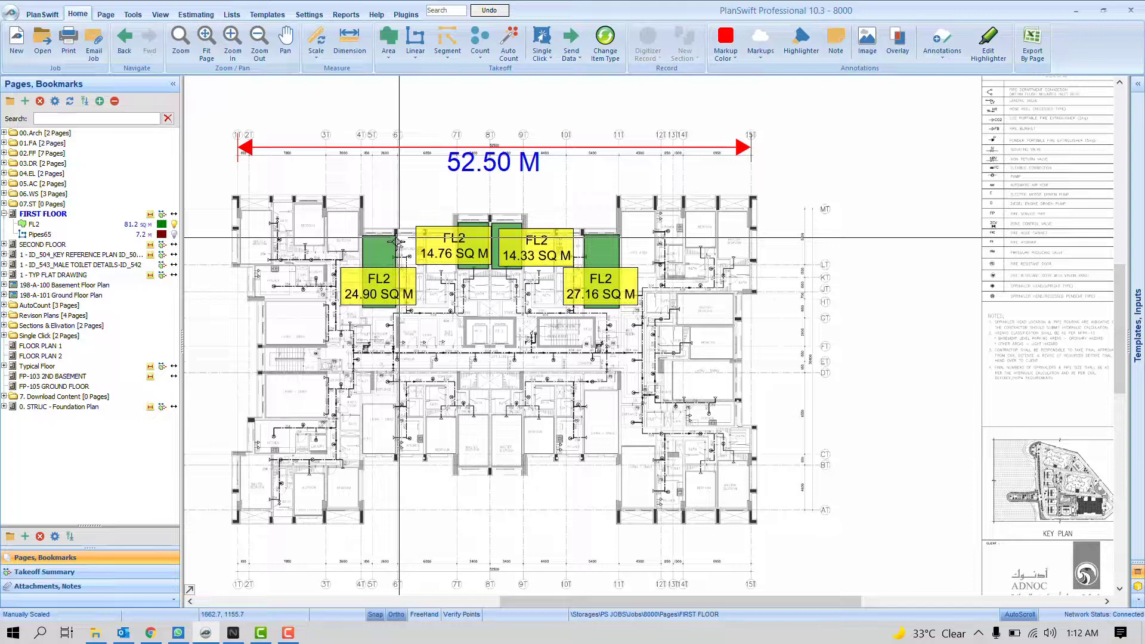
pyautogui.click(388, 40)
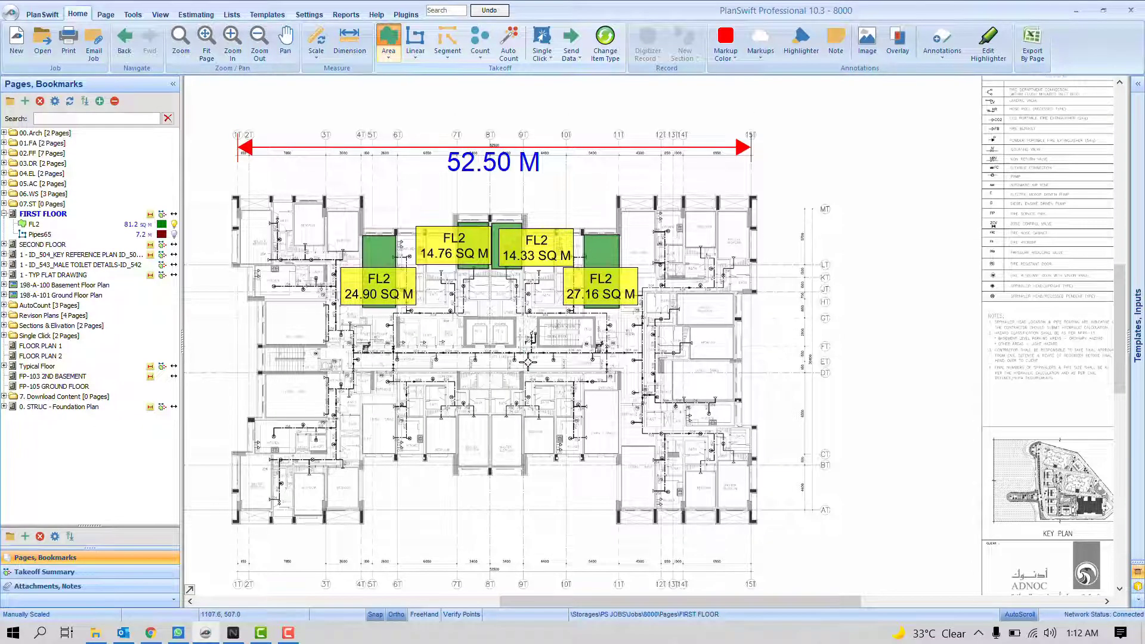
pyautogui.click(653, 361)
pyautogui.scroll(3, 512, 413)
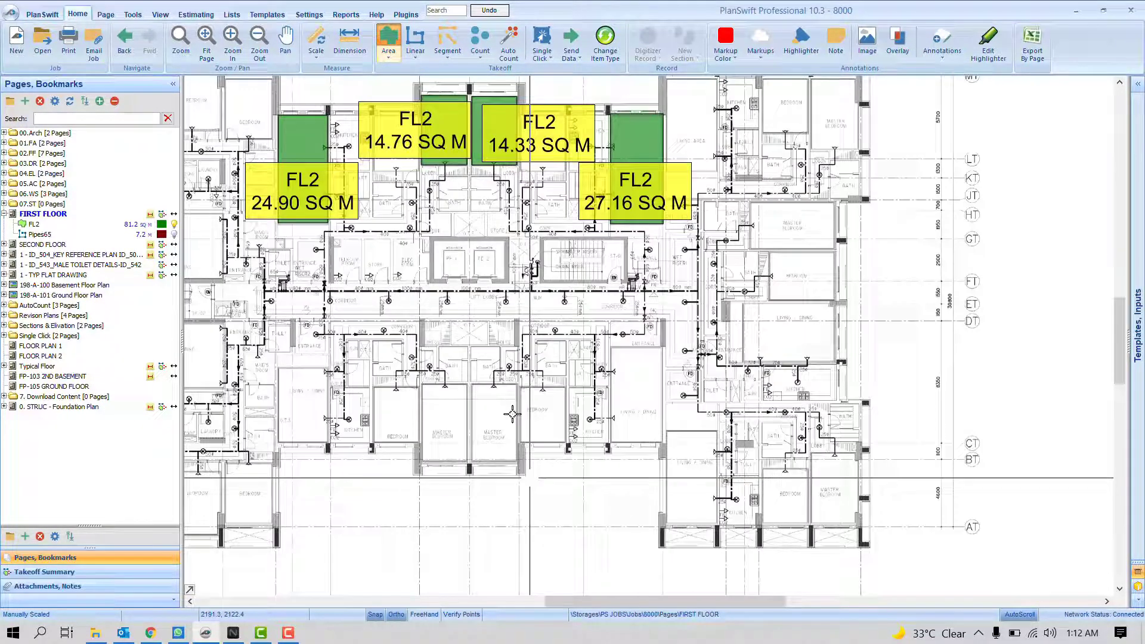
pyautogui.click(472, 381)
pyautogui.scroll(2, 512, 413)
pyautogui.scroll(2, 507, 441)
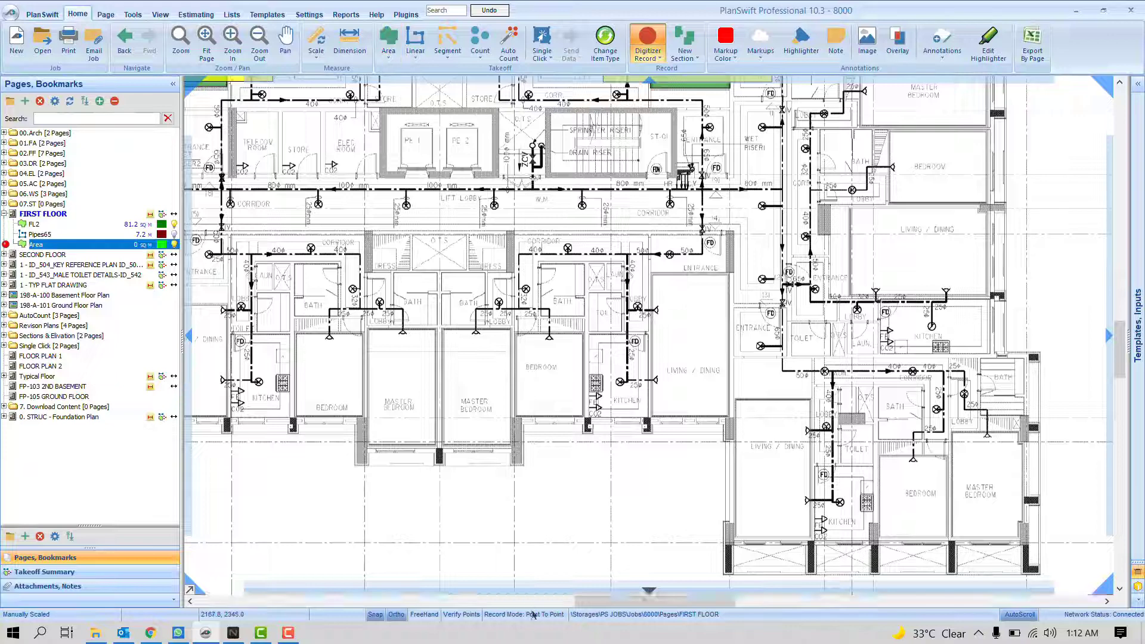
pyautogui.click(504, 446)
pyautogui.click(652, 274)
pyautogui.click(735, 412)
pyautogui.press('Escape')
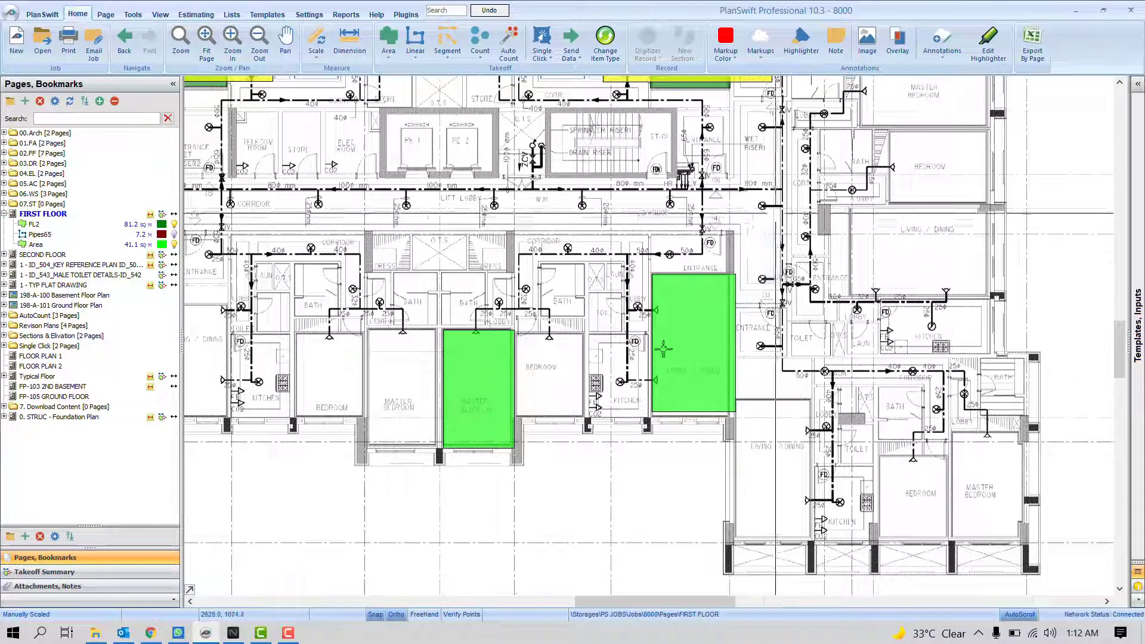
# Show labels on both area boxes (17.33 and 23.79 SQ M) and colour the Area item red
pyautogui.moveTo(422, 225); pyautogui.dragTo(779, 582)
pyautogui.rightClick(468, 379)
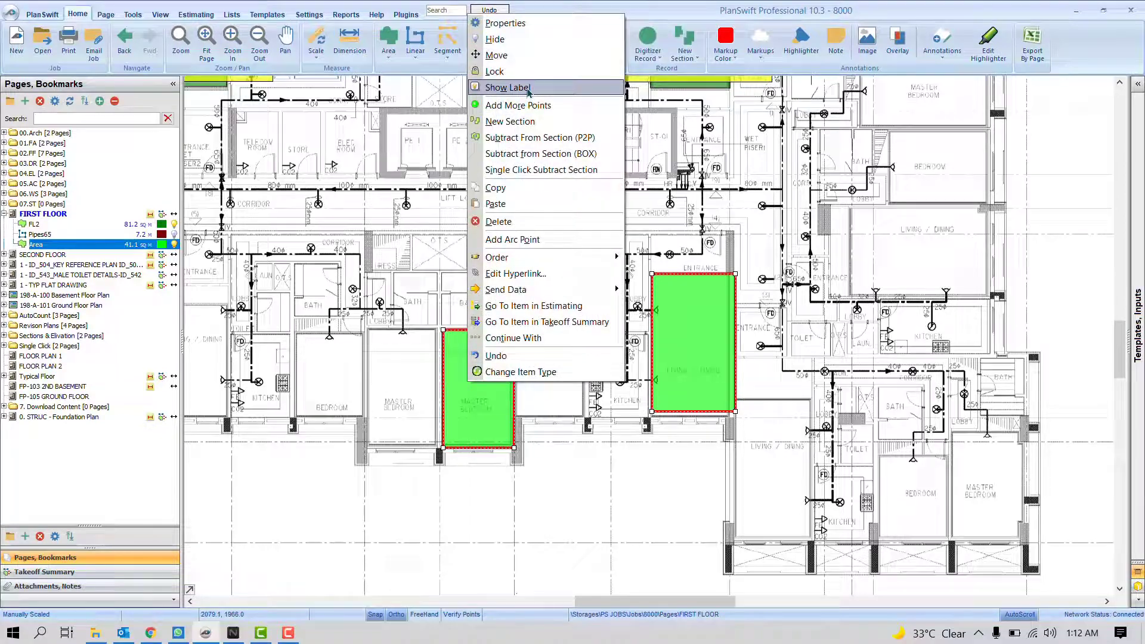
pyautogui.click(528, 88)
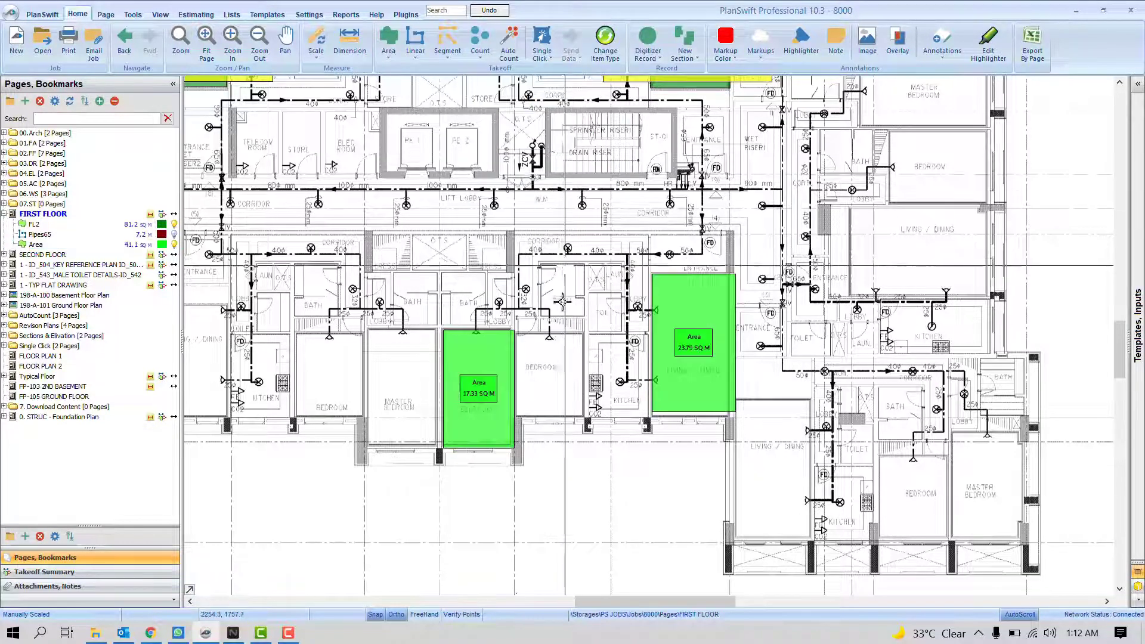
pyautogui.scroll(3, 500, 428)
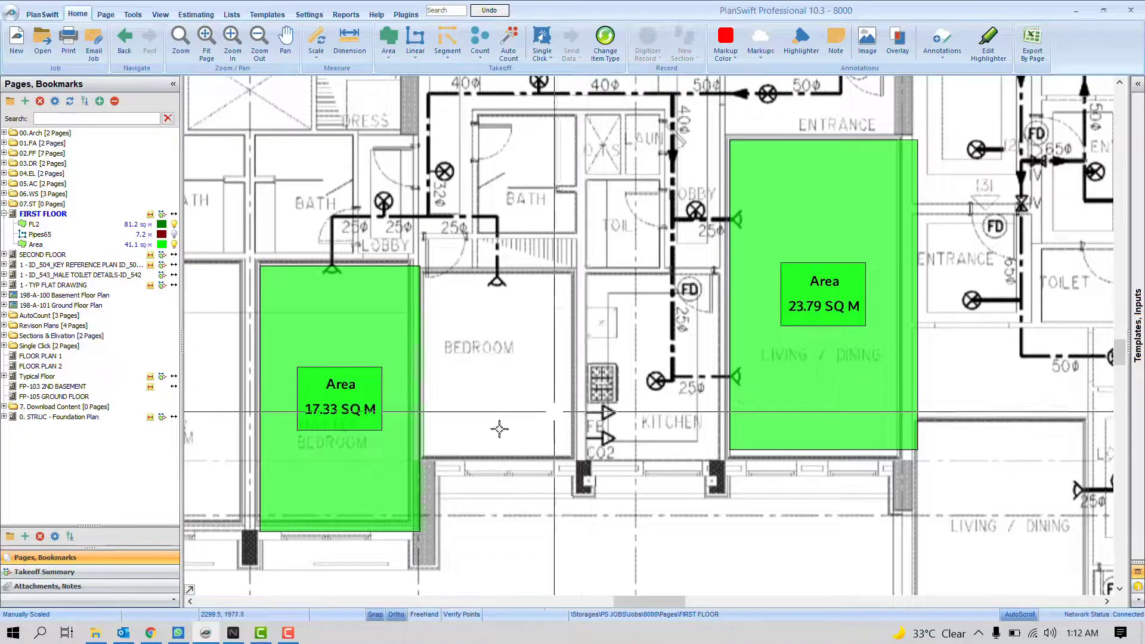
pyautogui.click(162, 245)
pyautogui.click(162, 277)
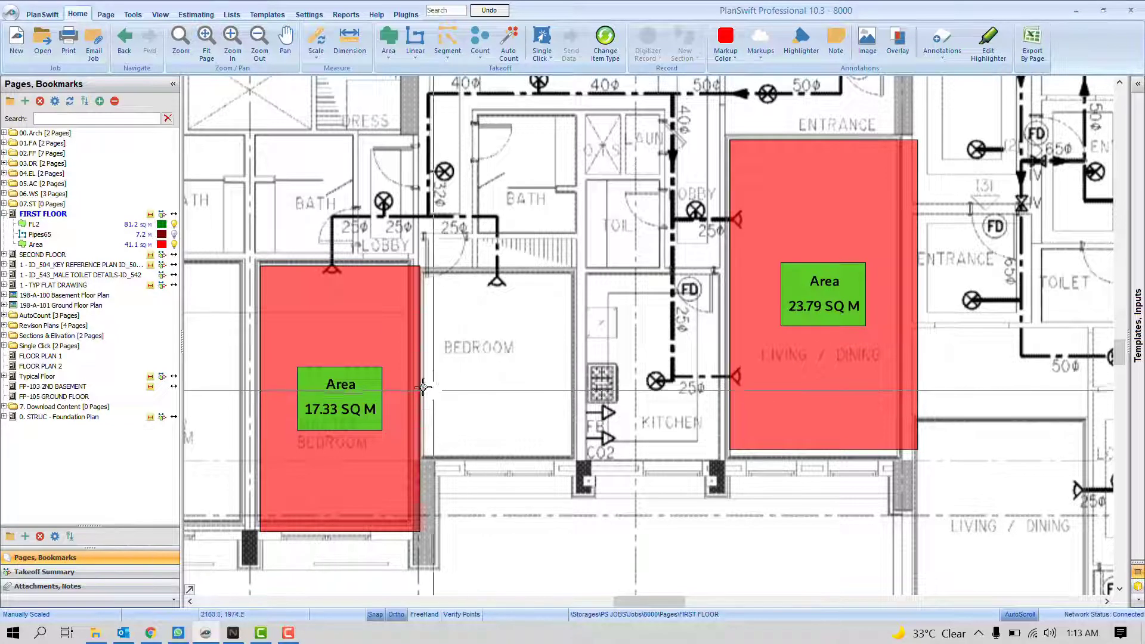
pyautogui.click(367, 384)
pyautogui.scroll(-2, 309, 137)
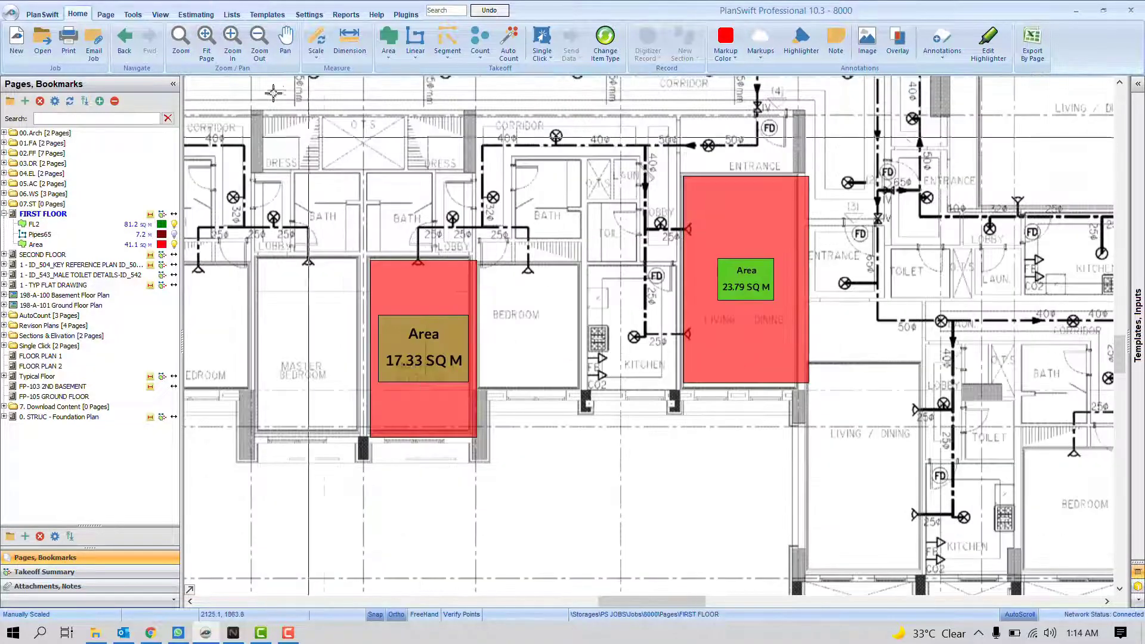
pyautogui.click(305, 14)
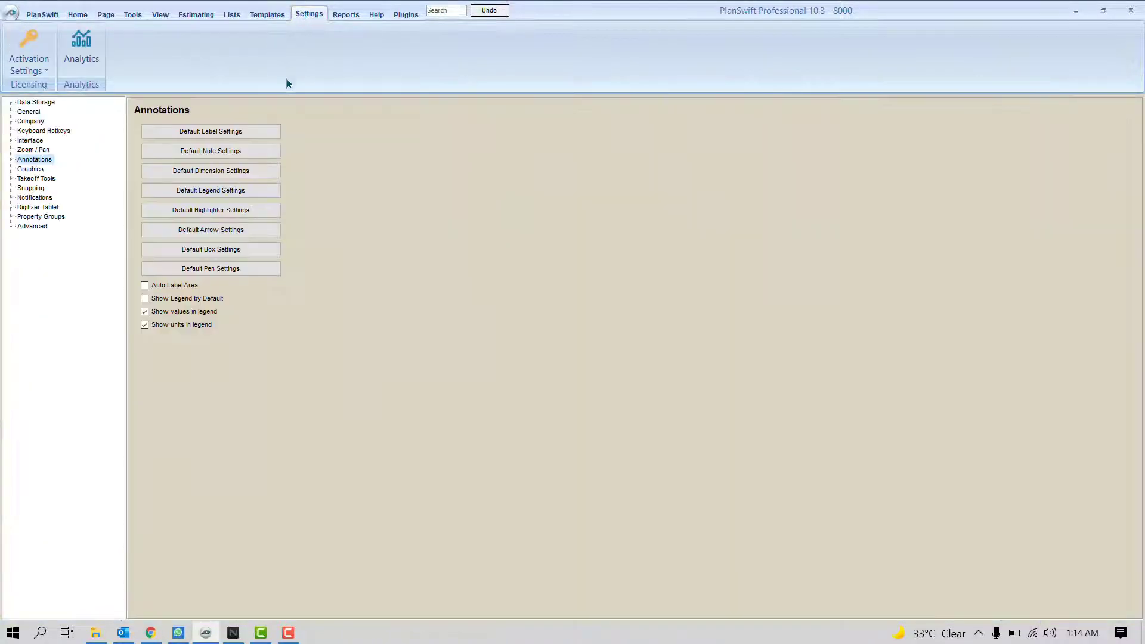
# Place a yellow 'Project A -' note below the area boxes, keeping its default properties
pyautogui.click(79, 15)
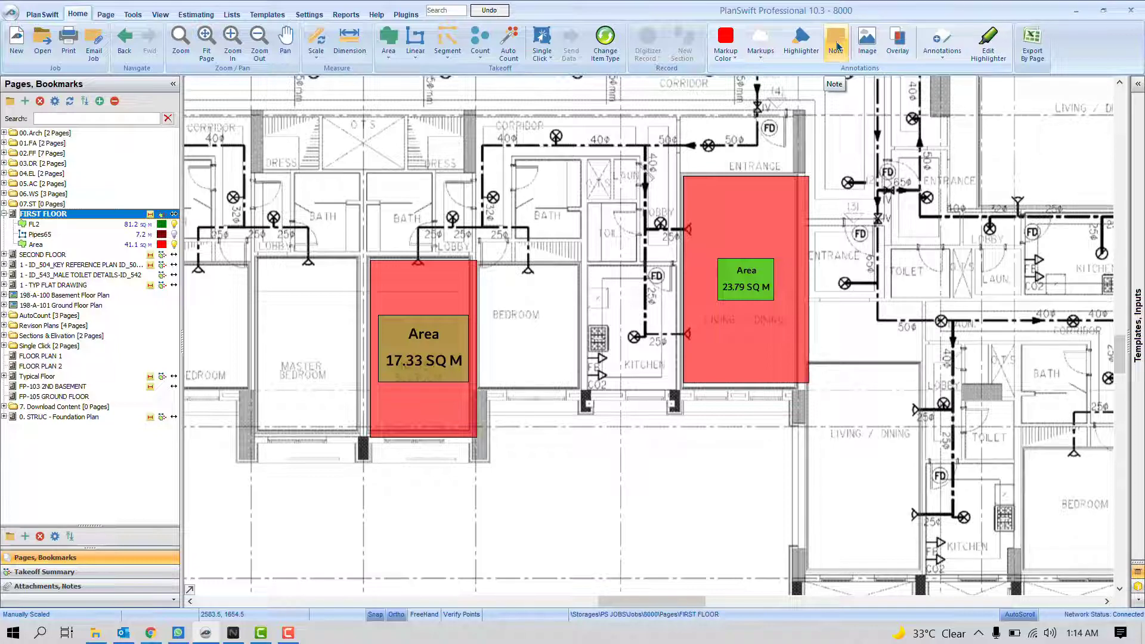
pyautogui.click(838, 47)
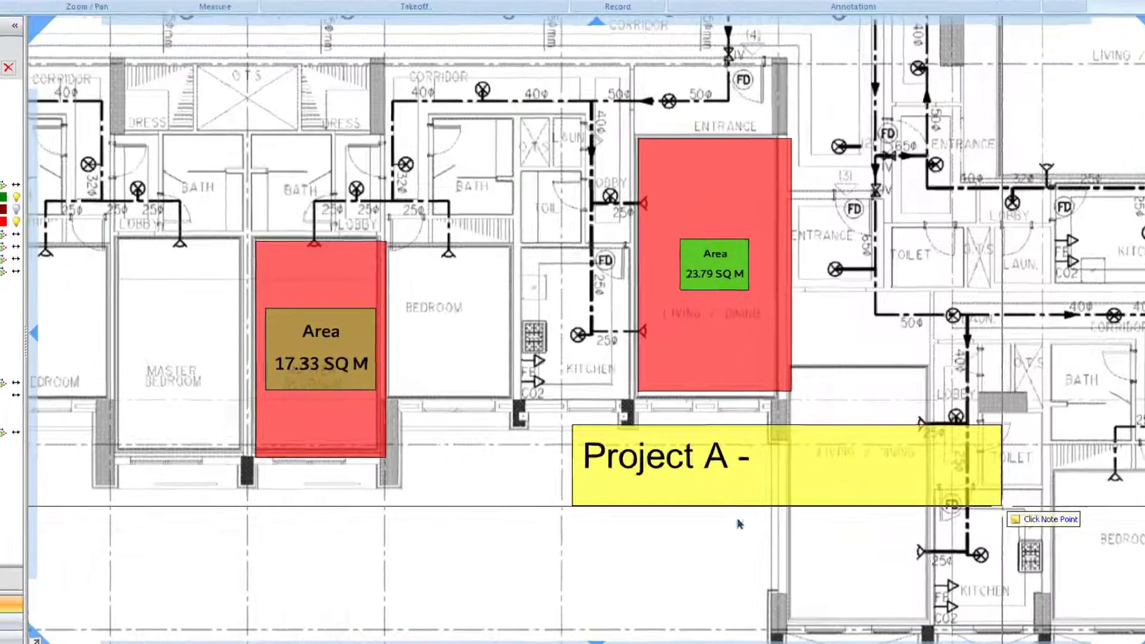
pyautogui.click(980, 477)
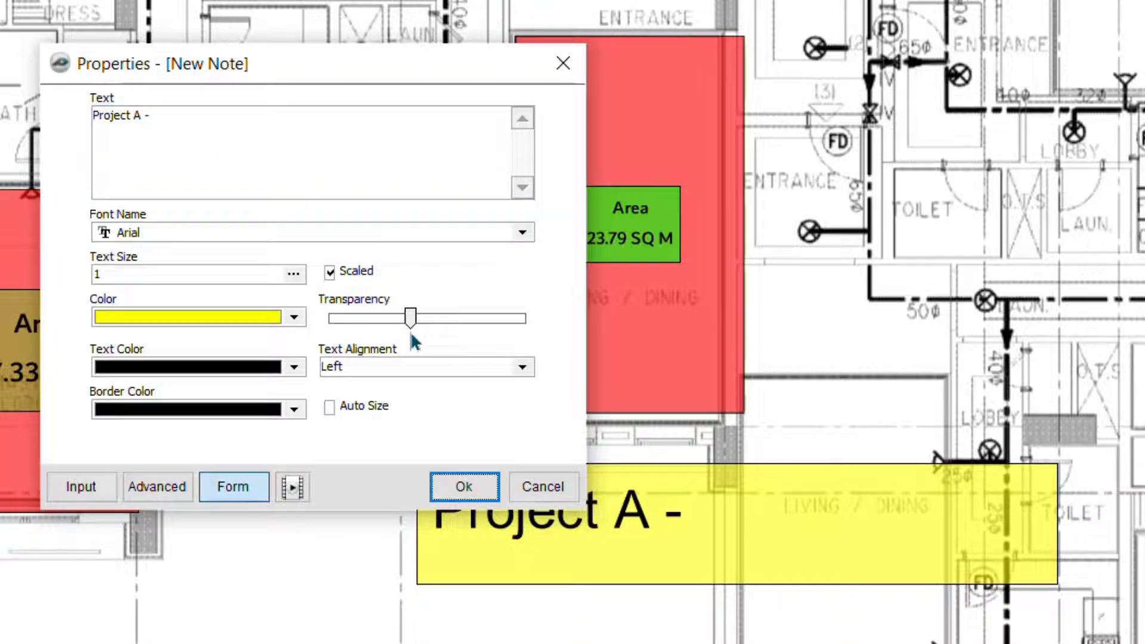
pyautogui.click(557, 483)
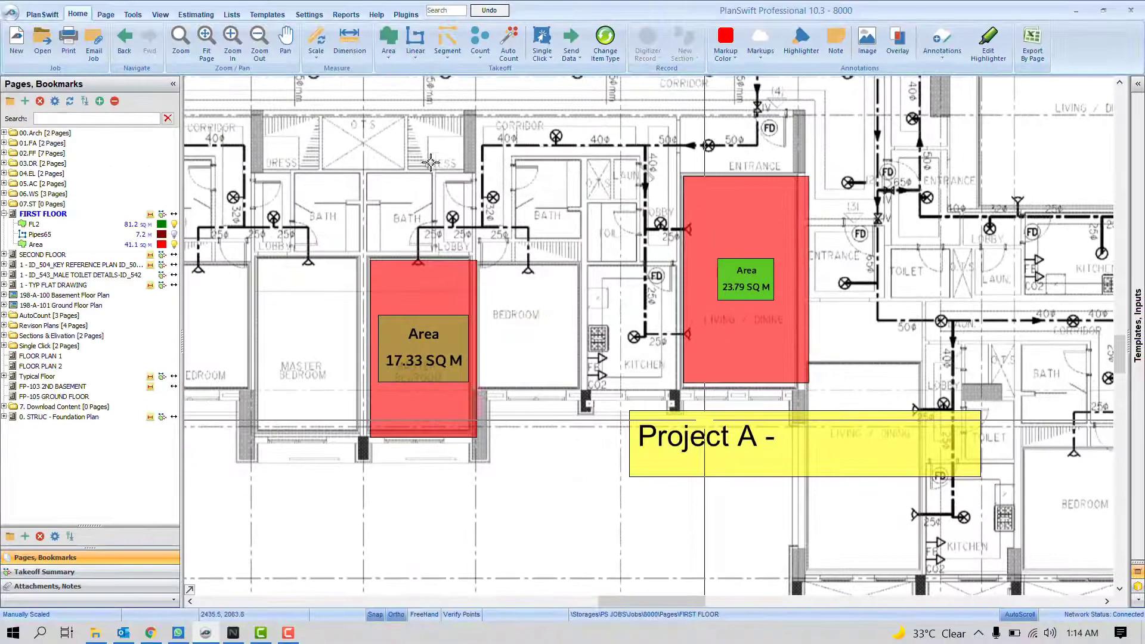
pyautogui.click(316, 13)
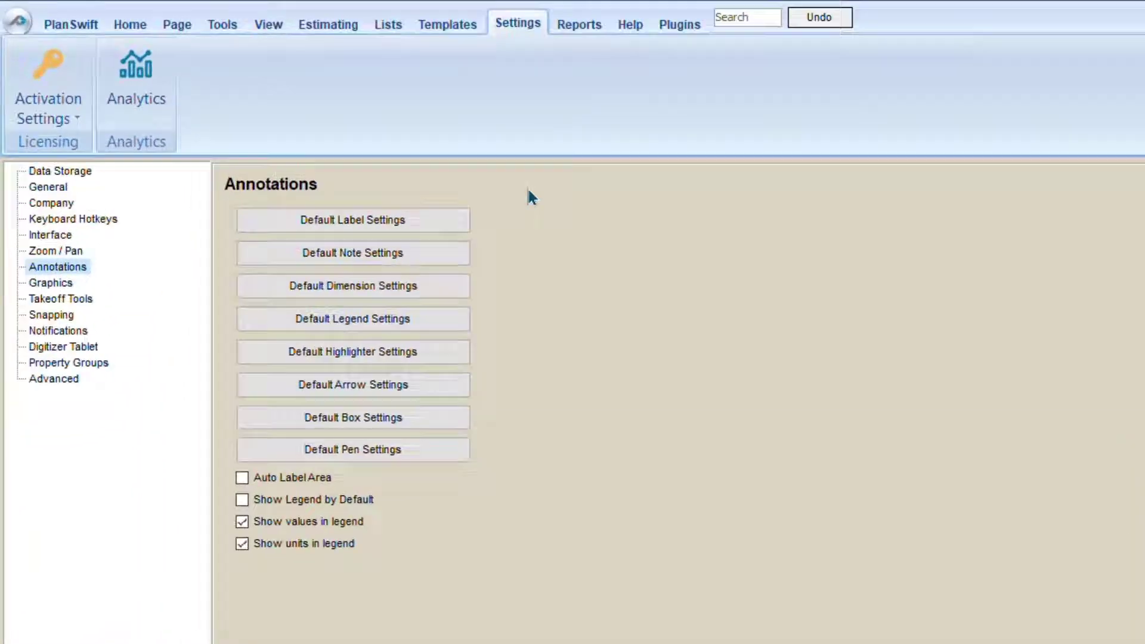
# Set the default note text to 'Project 70', text size 0.5, and colour orange
pyautogui.click(465, 292)
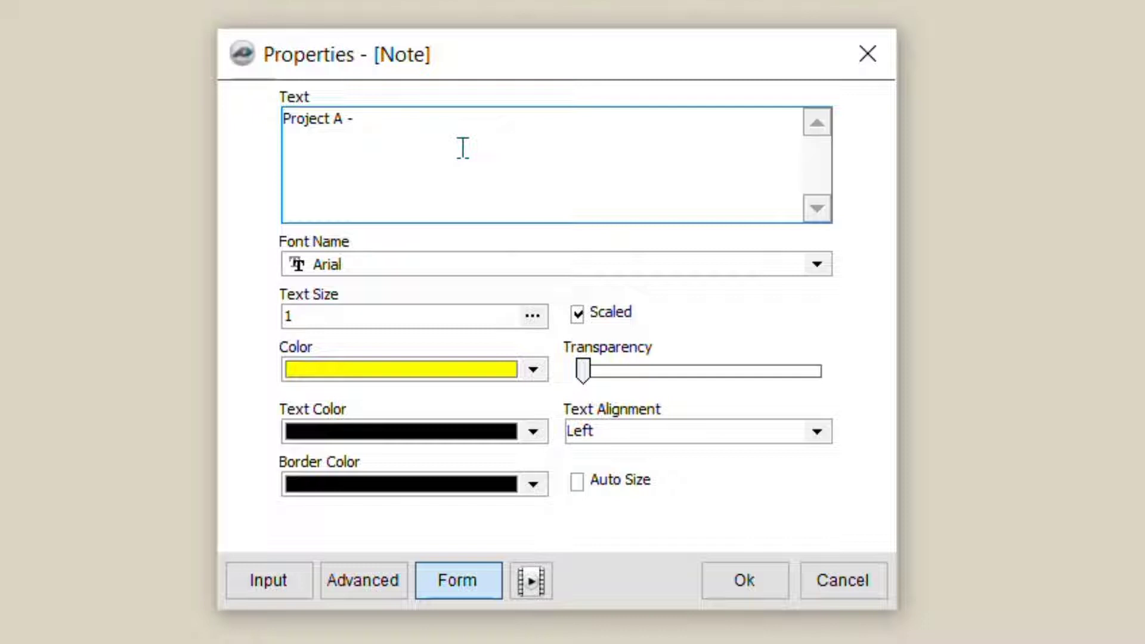
pyautogui.hotkey('ctrl', 'a')
pyautogui.write('S')
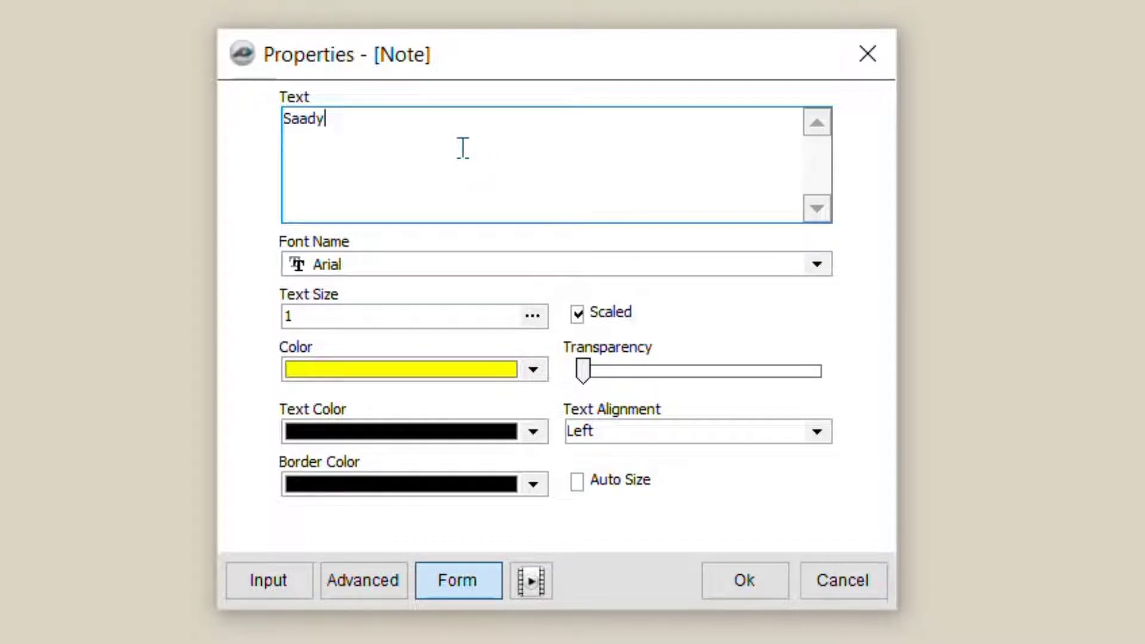
pyautogui.hotkey('ctrl', 'a')
pyautogui.press('BackSpace')
pyautogui.write('Projec')
pyautogui.press('Tab')
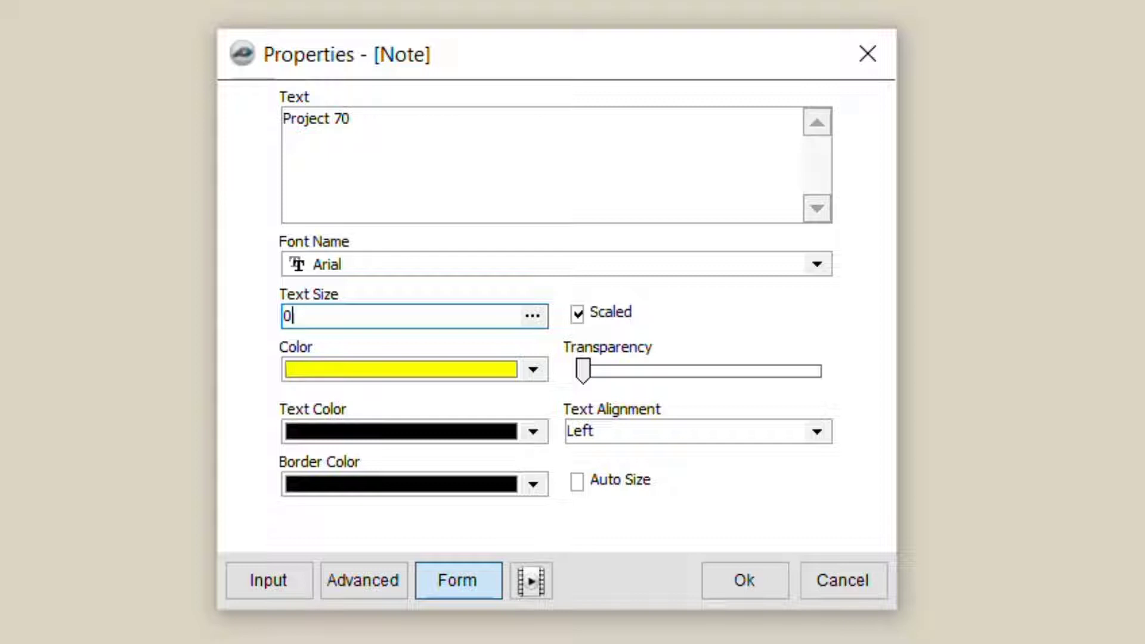
pyautogui.write('0.5')
pyautogui.click(436, 370)
pyautogui.click(318, 456)
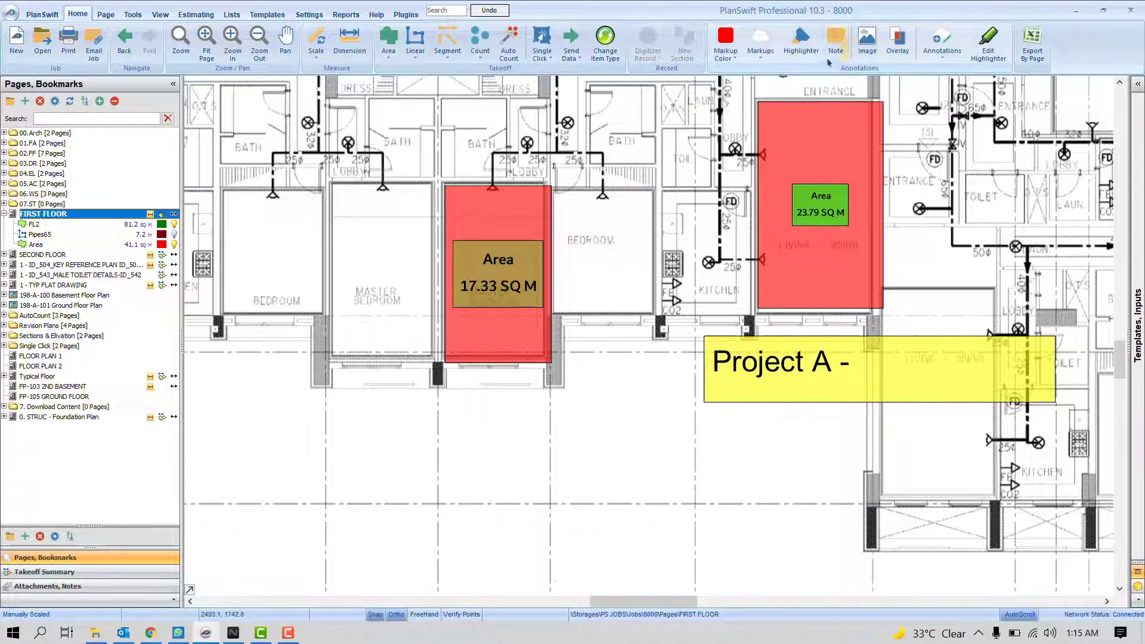
# Draw an orange 'Project 70' note below the yellow note and accept its properties
pyautogui.click(835, 45)
pyautogui.click(550, 419)
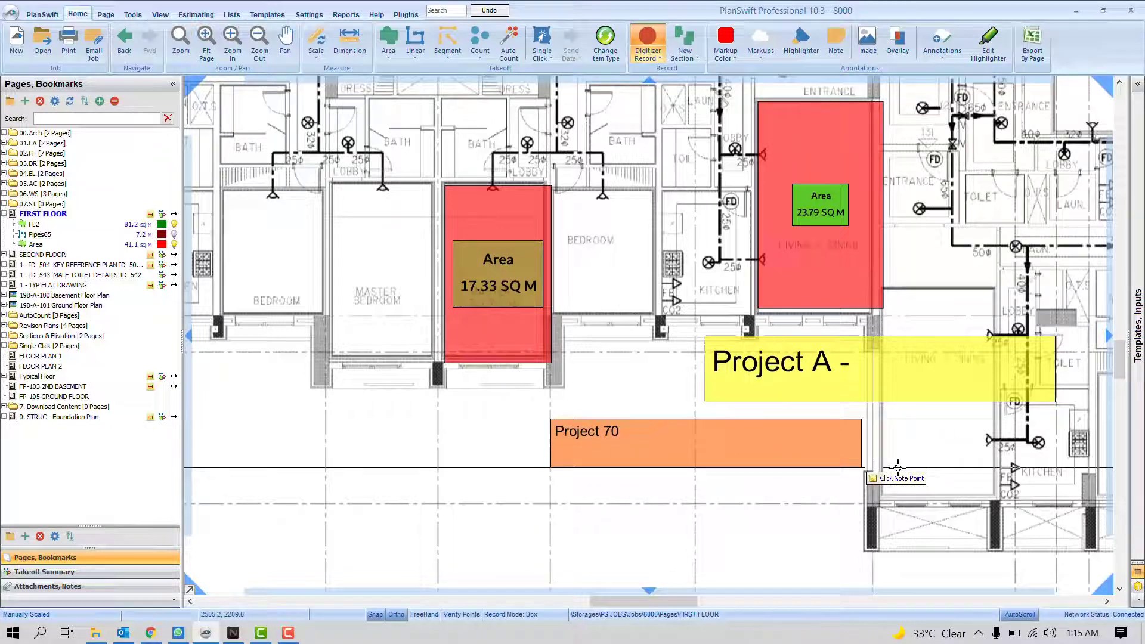
pyautogui.click(921, 469)
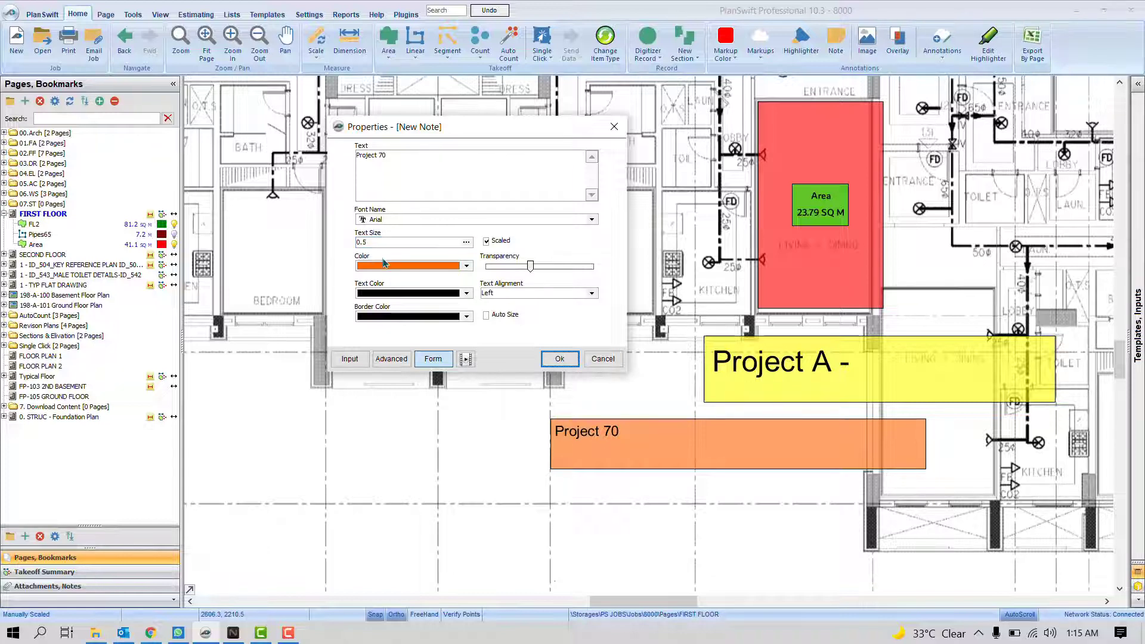
pyautogui.click(561, 359)
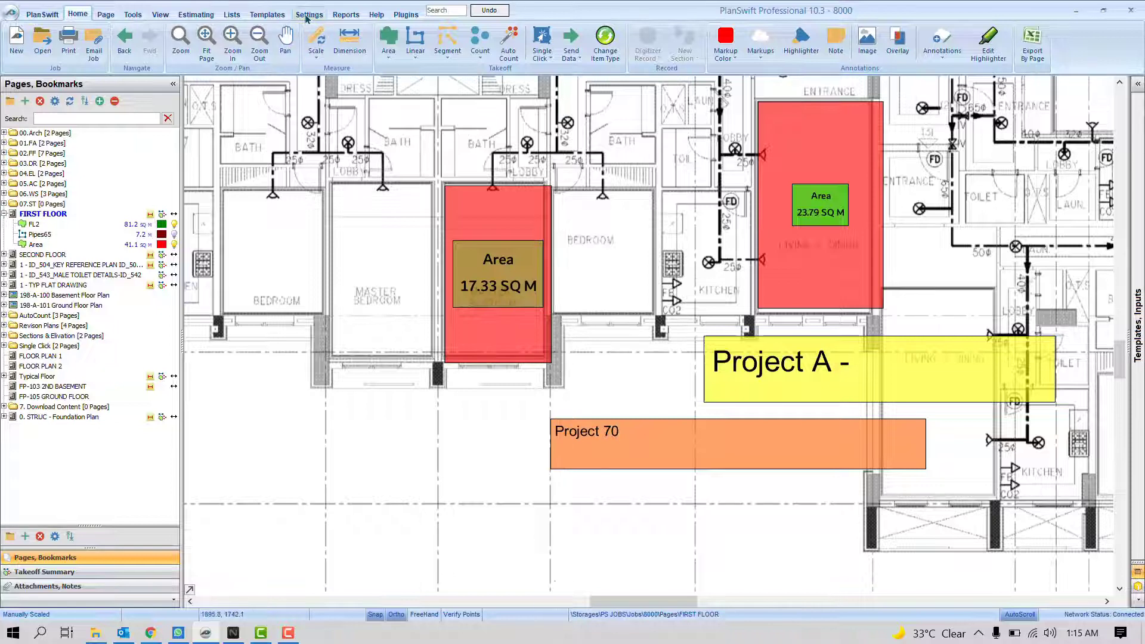
# Zoom the floor plan onto the 52.50 M dimension above the FL2 area labels
pyautogui.click(308, 15)
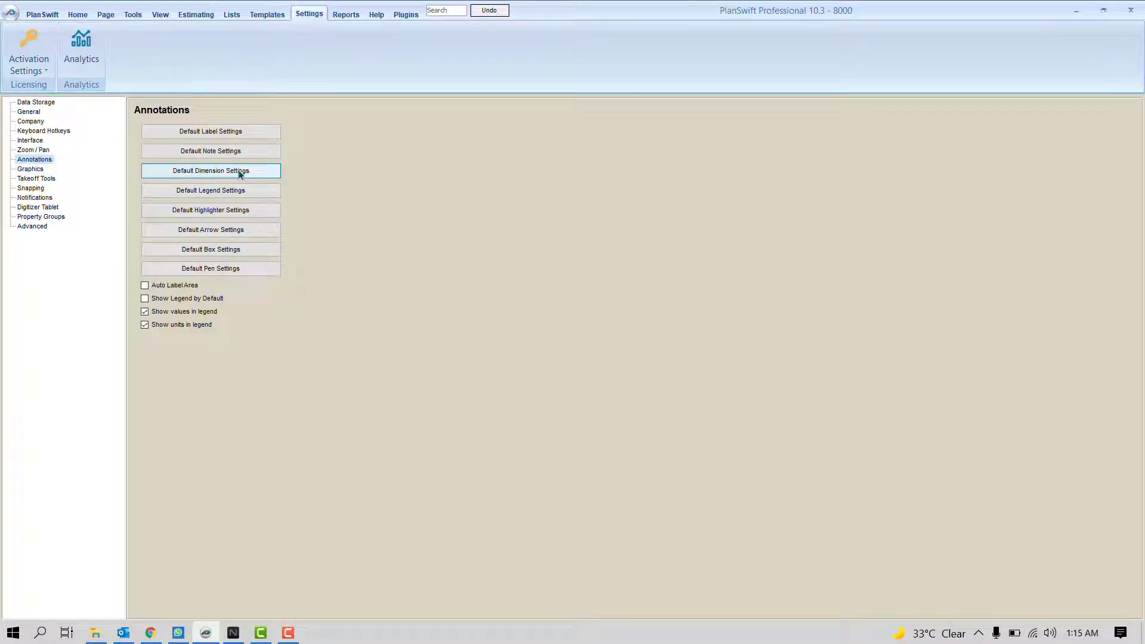
pyautogui.click(77, 14)
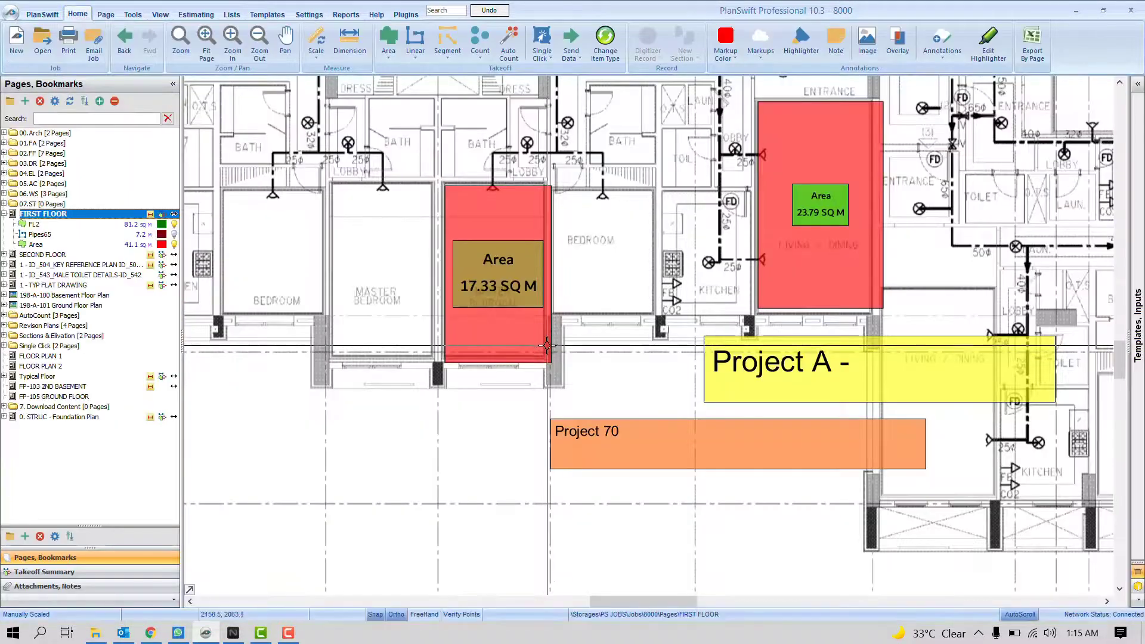
pyautogui.scroll(-5, 512, 328)
pyautogui.scroll(4, 643, 399)
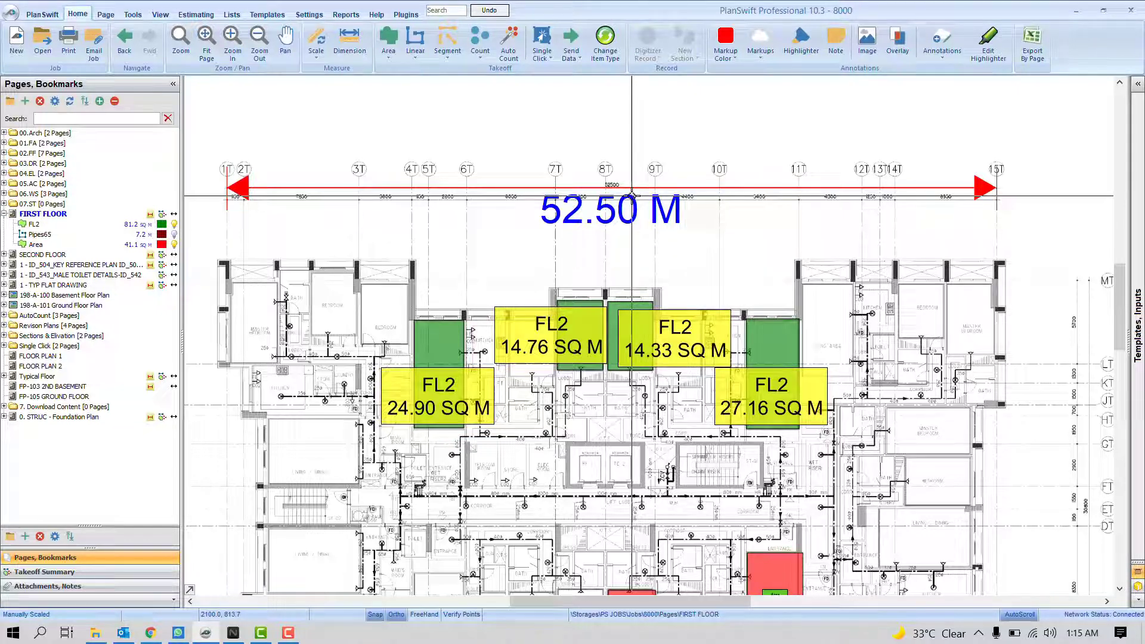
# Set default dimensions to a bright green line, red text, and text height 1
pyautogui.click(309, 14)
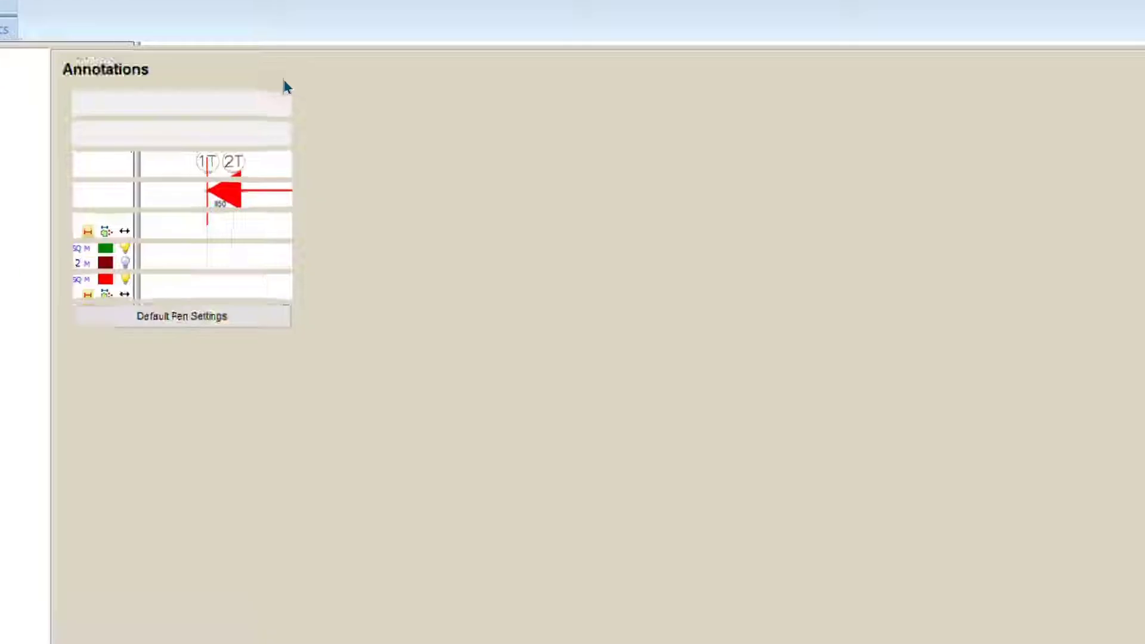
pyautogui.click(232, 170)
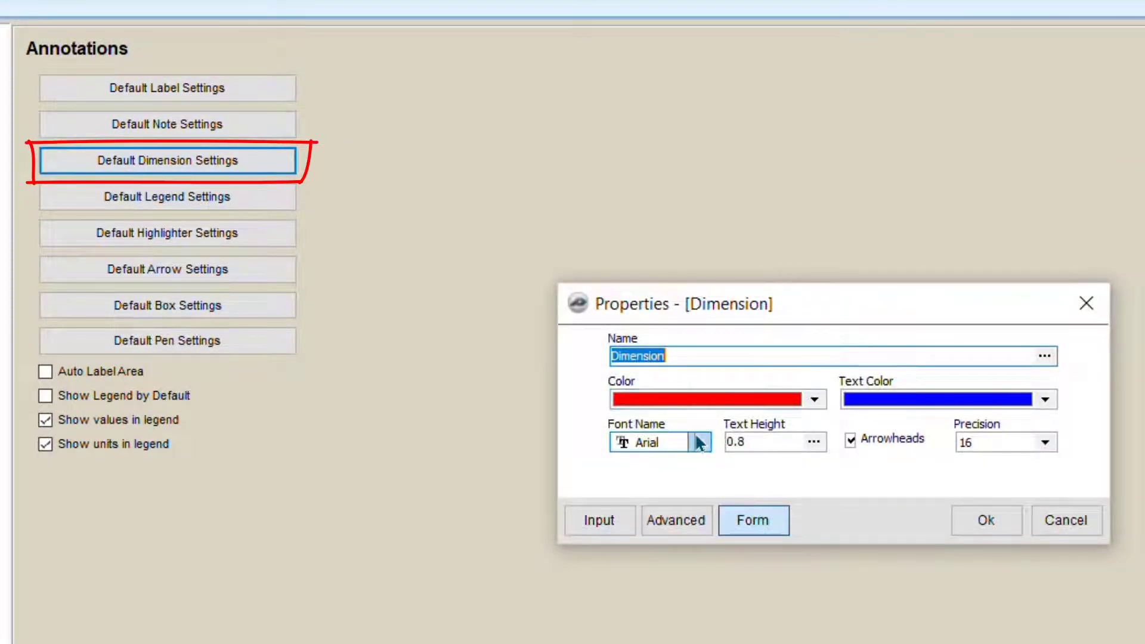
pyautogui.click(775, 442)
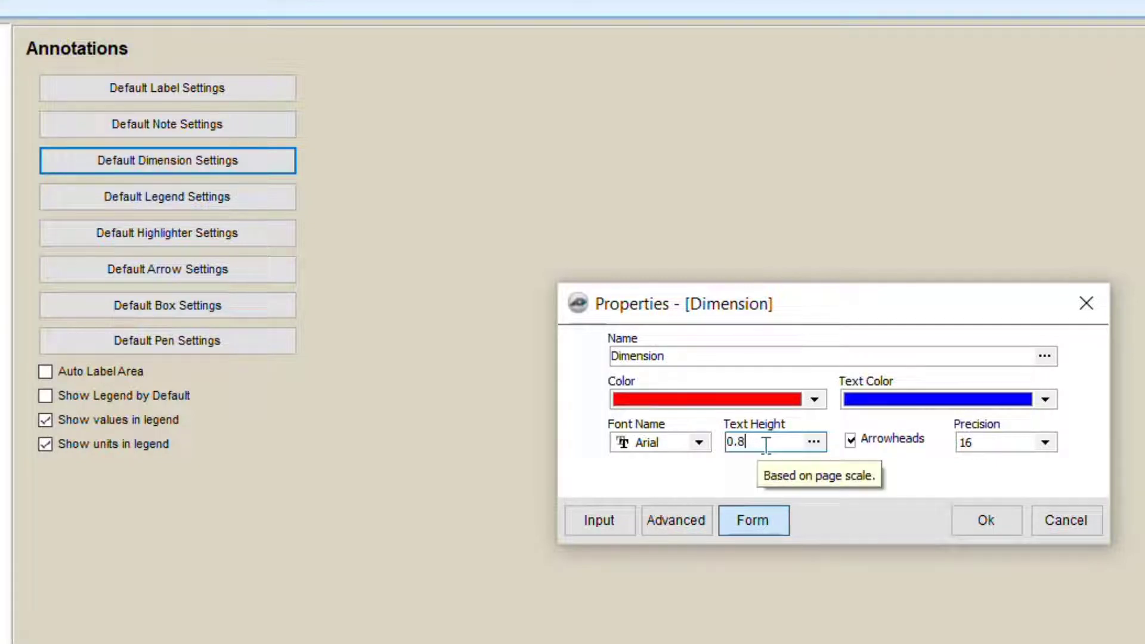
pyautogui.click(814, 398)
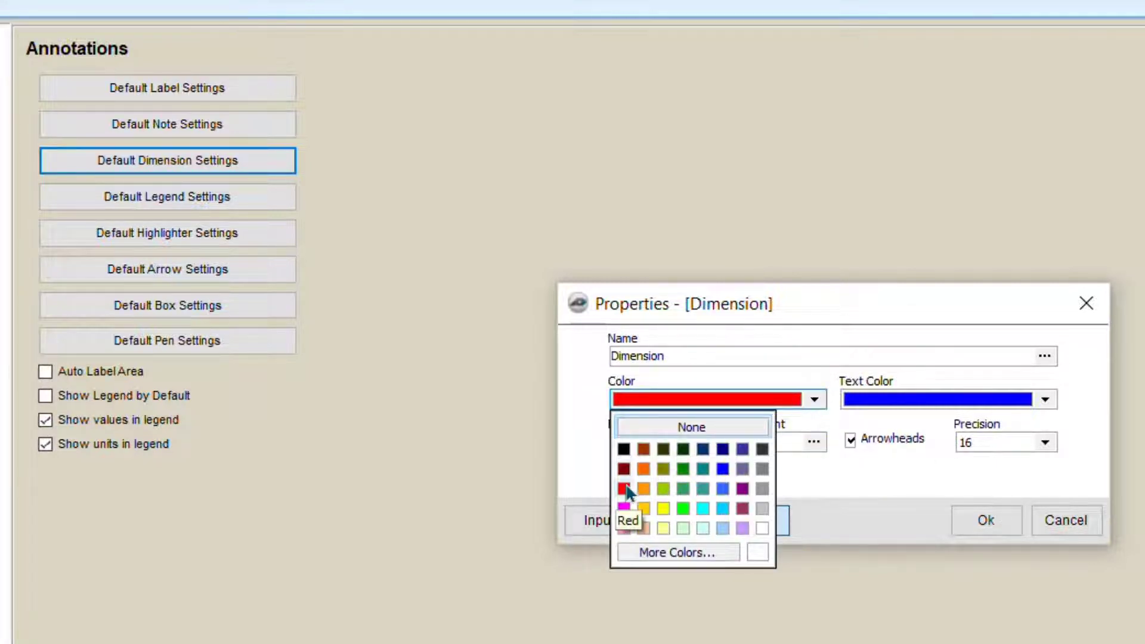
pyautogui.click(828, 404)
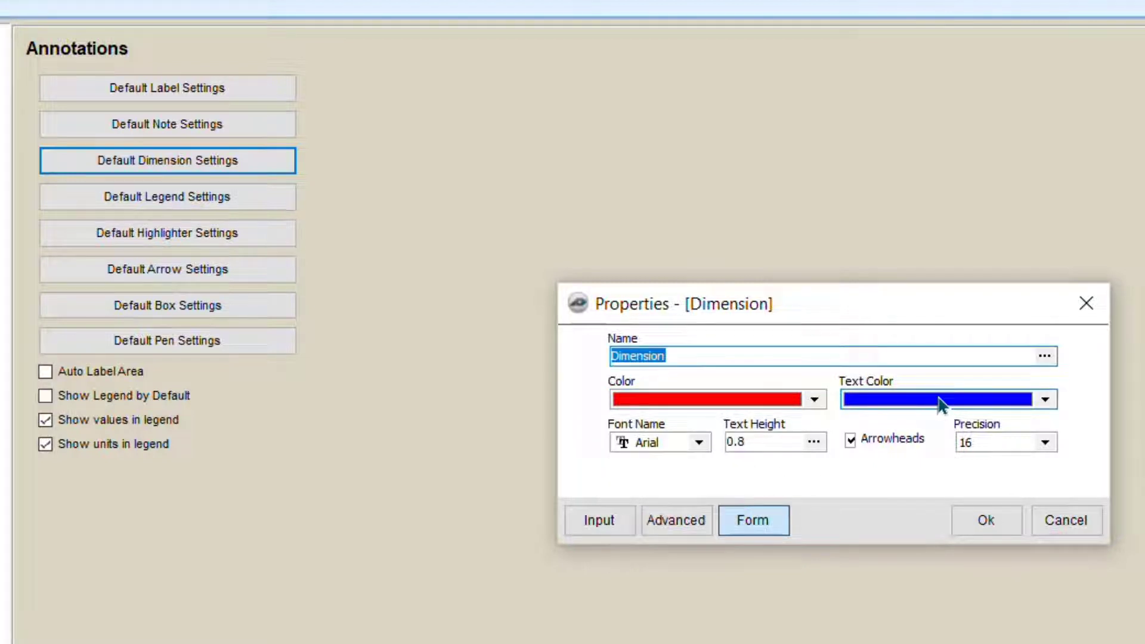
pyautogui.click(814, 399)
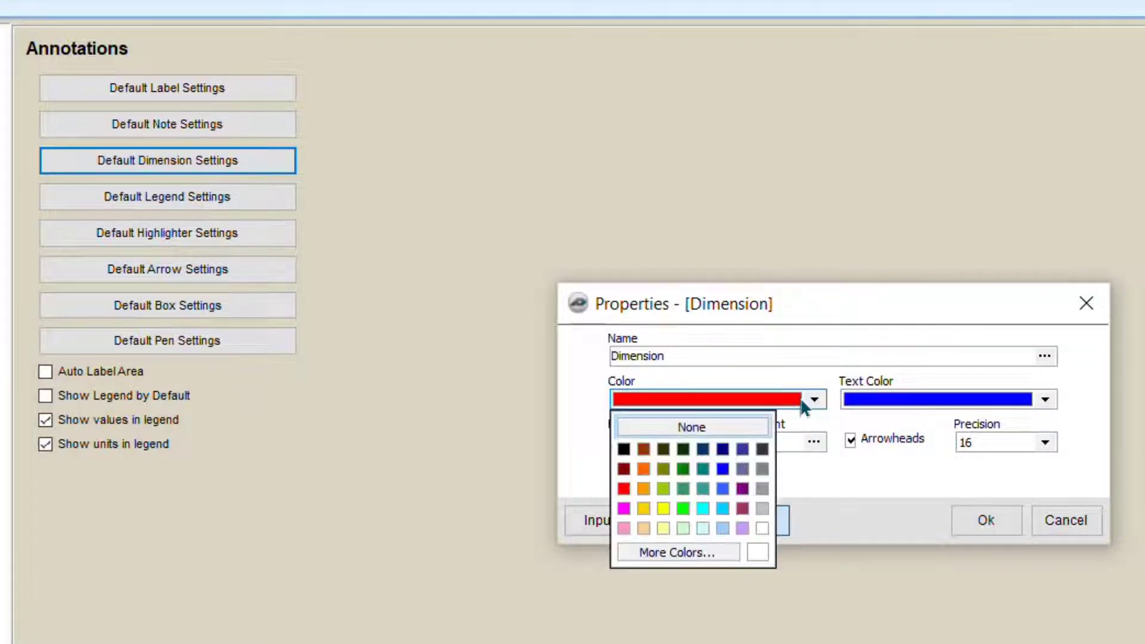
pyautogui.click(681, 511)
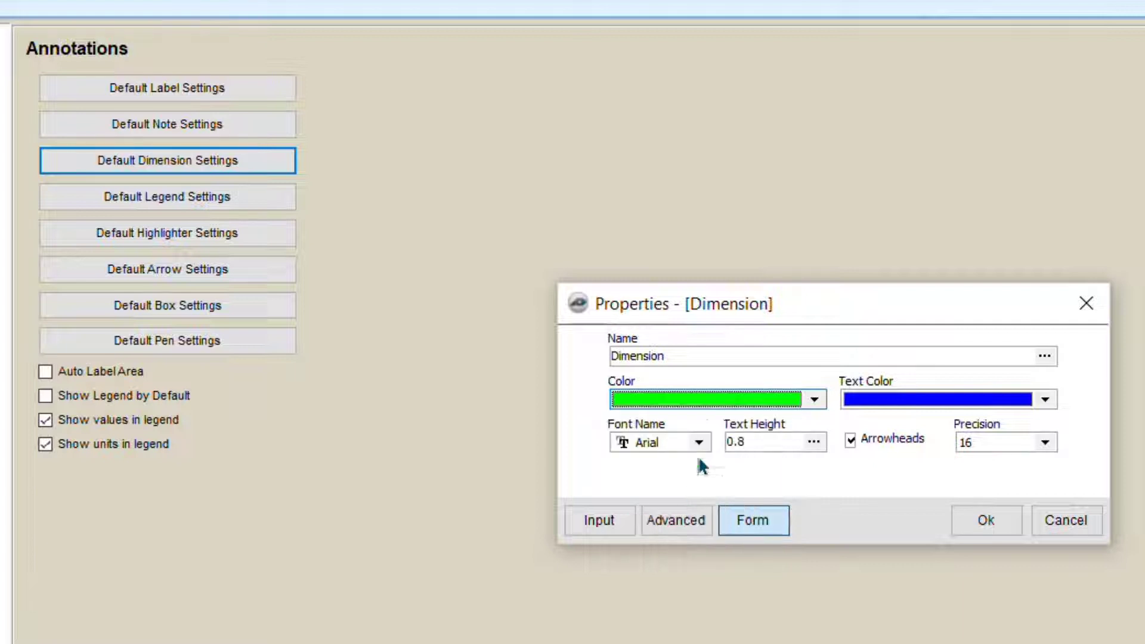
pyautogui.click(894, 407)
pyautogui.click(853, 488)
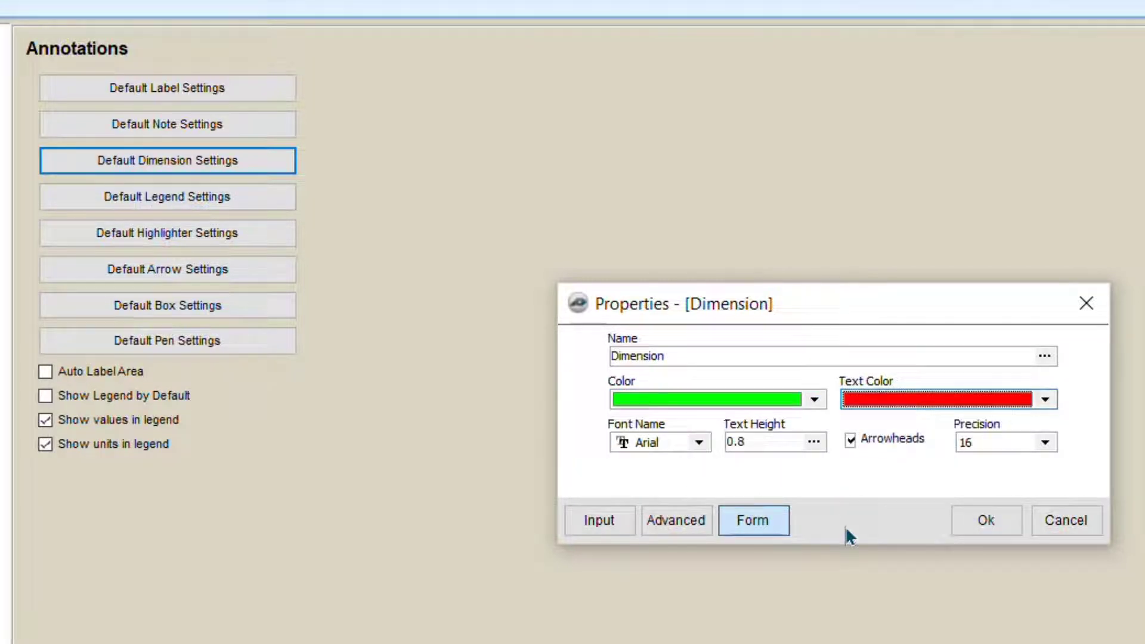
pyautogui.click(768, 443)
pyautogui.write('1')
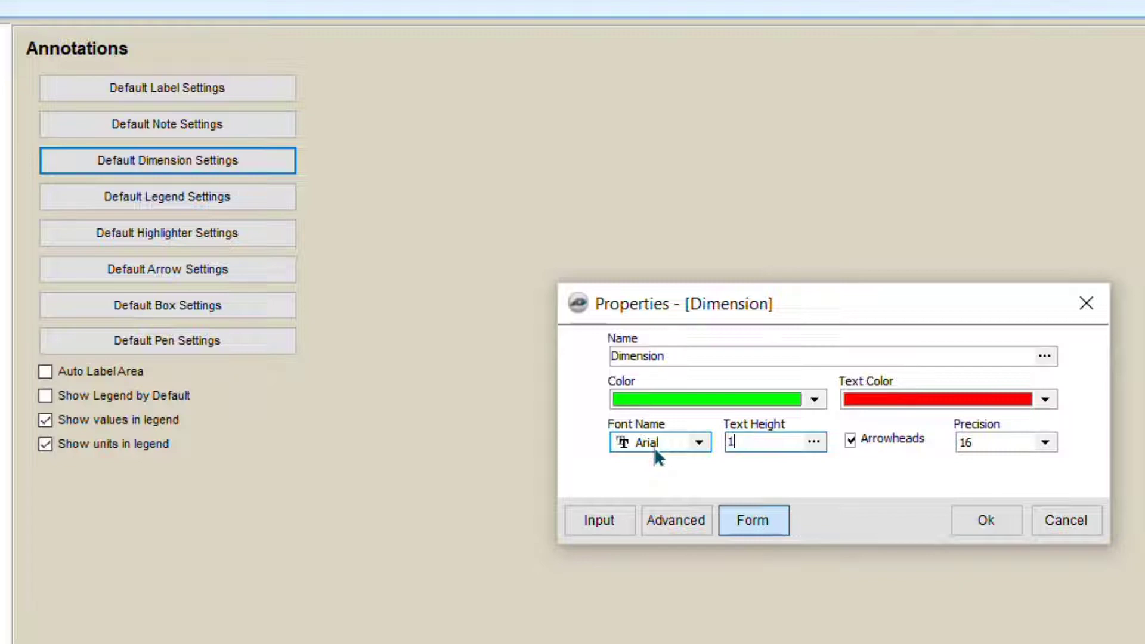
pyautogui.click(985, 521)
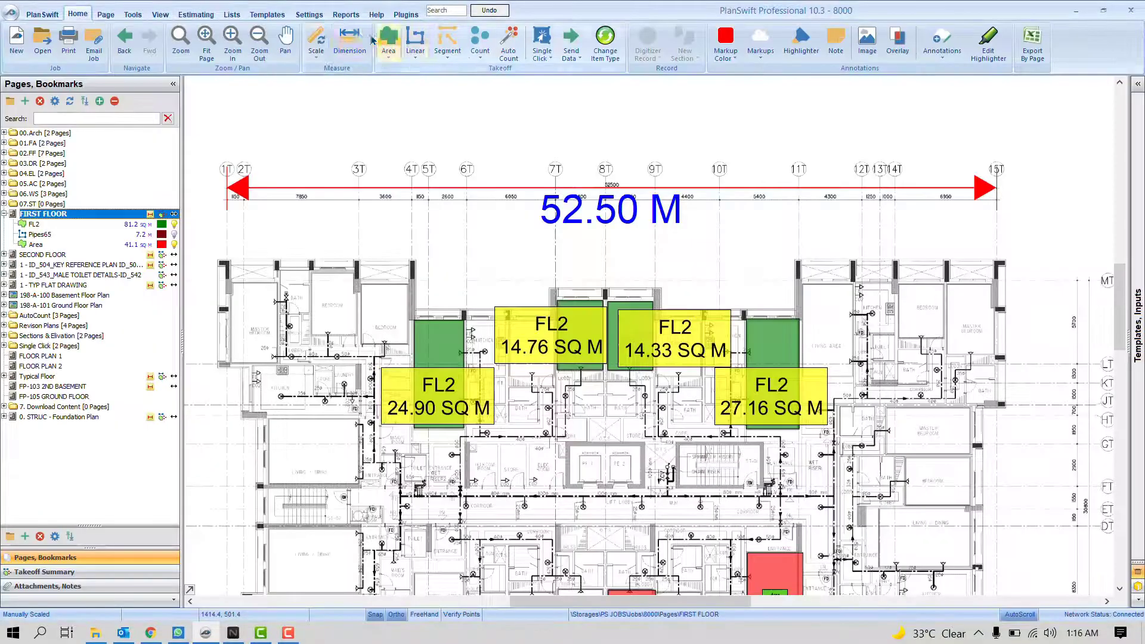
# Draw a 15.66 M green dimension with red text above the 52.50 M one
pyautogui.click(368, 39)
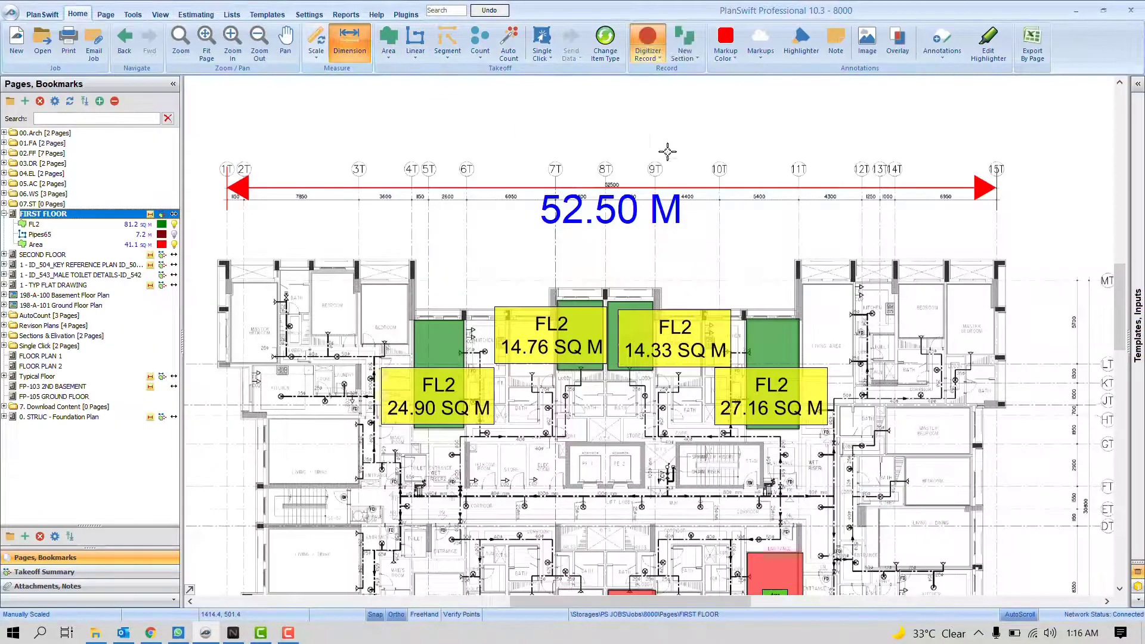
pyautogui.click(735, 148)
pyautogui.click(507, 147)
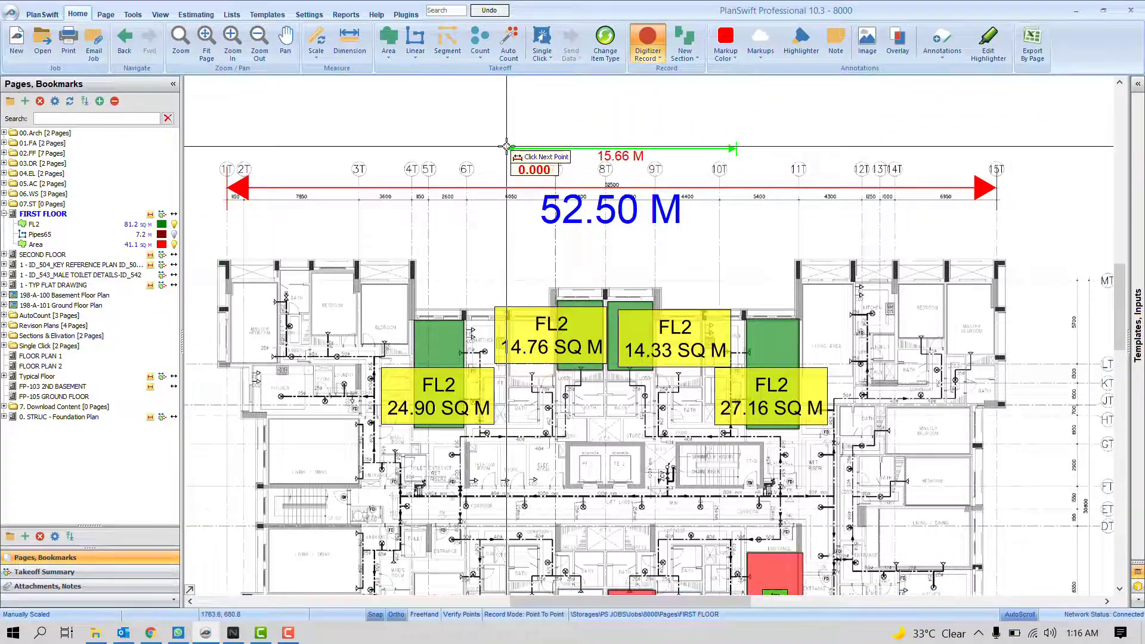
pyautogui.scroll(4, 674, 149)
pyautogui.rightClick(661, 114)
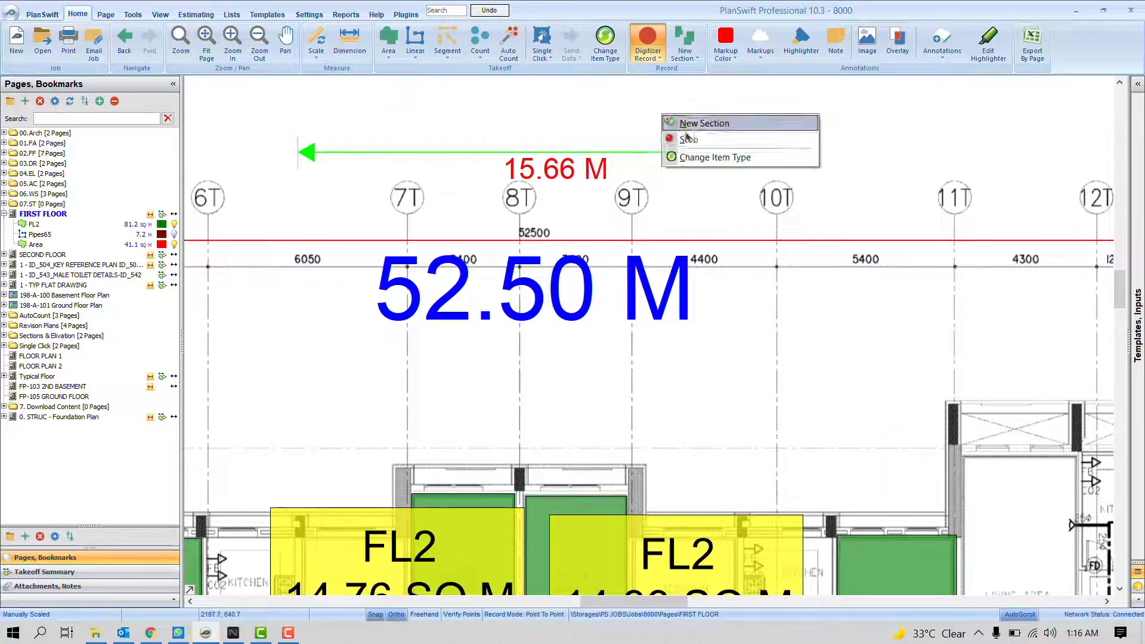
pyautogui.click(677, 133)
pyautogui.click(309, 14)
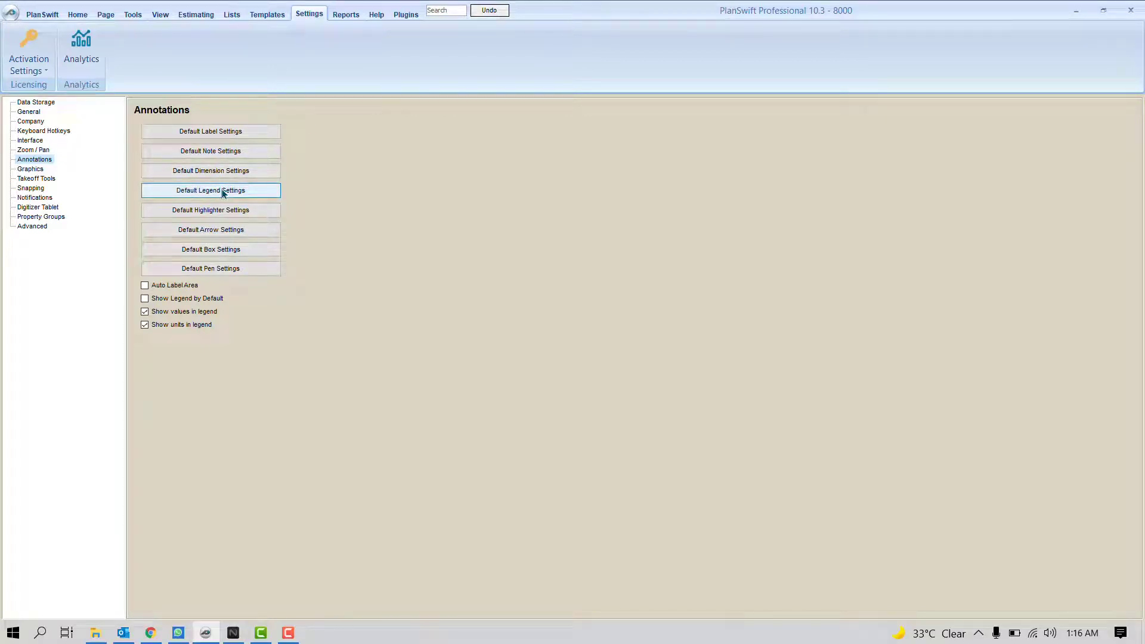
# Insert a quick legend at bottom-left listing FL2 at 81.2 SQ M and Area at 41.1 SQ M
pyautogui.click(78, 15)
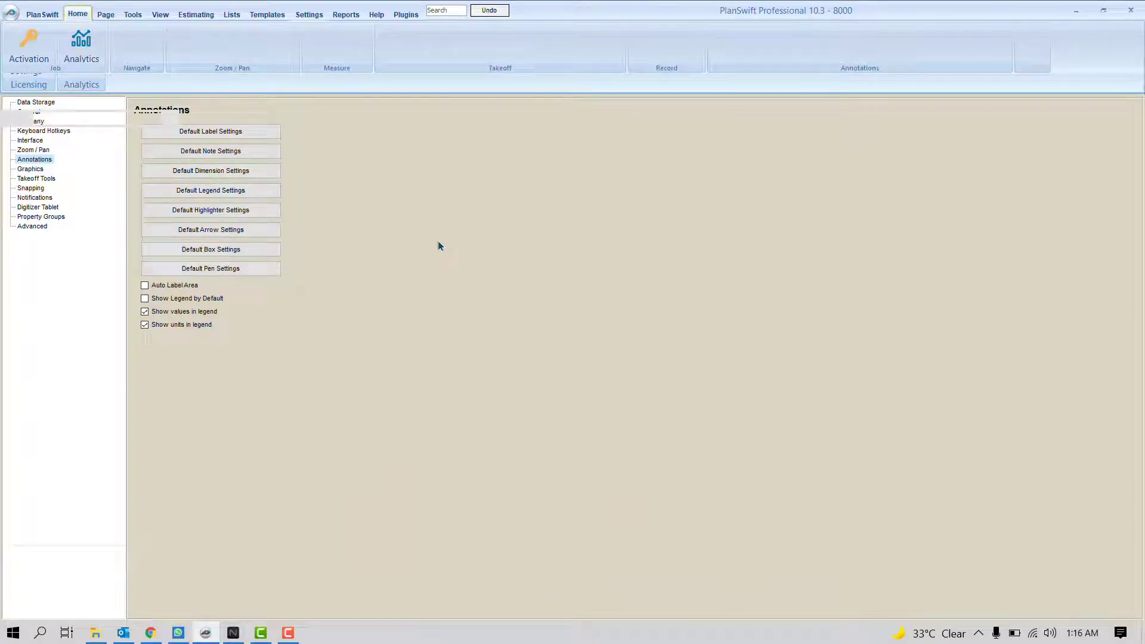
pyautogui.scroll(-4, 511, 143)
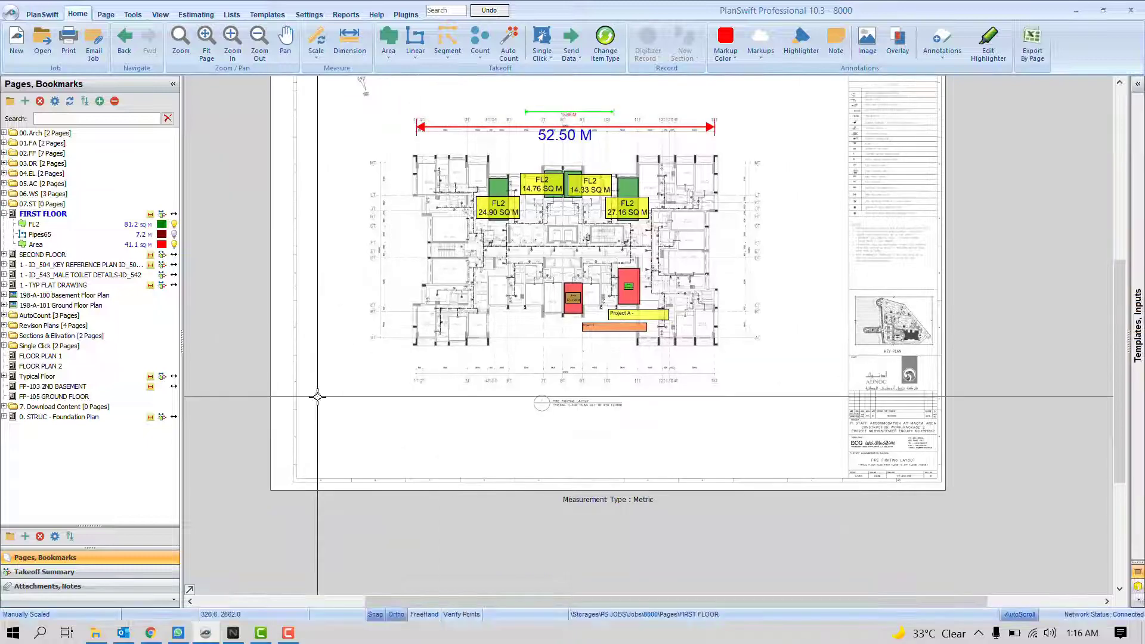
pyautogui.rightClick(317, 397)
pyautogui.click(351, 423)
pyautogui.click(290, 489)
pyautogui.scroll(2, 290, 491)
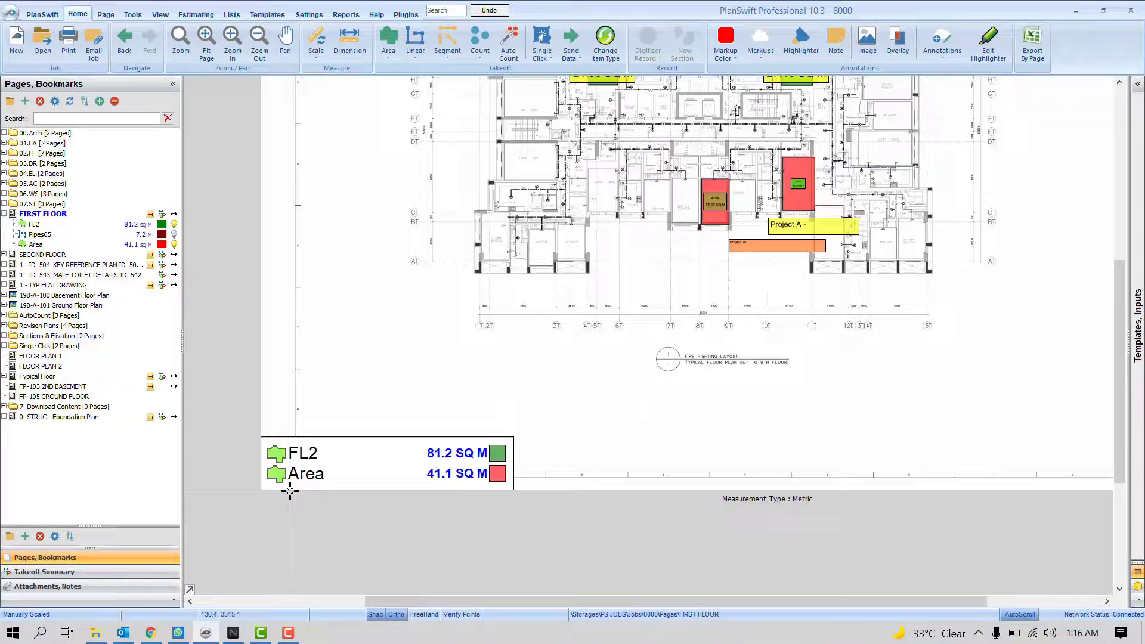
pyautogui.scroll(2, 291, 490)
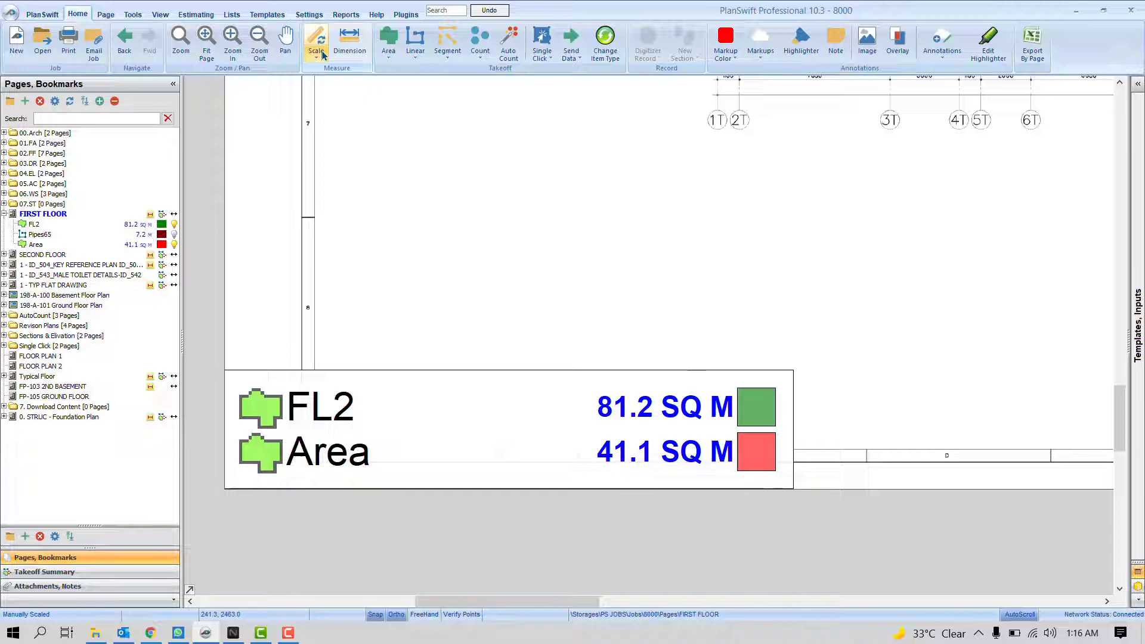
pyautogui.click(316, 16)
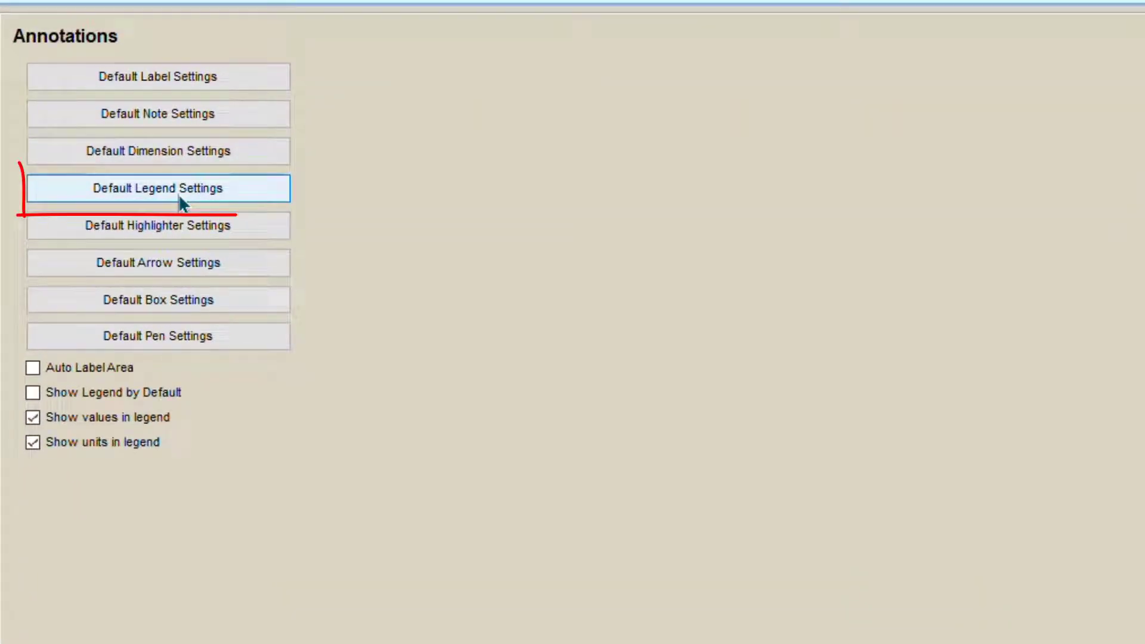
# Check the default legend's Anchor options without changing them, then nudge the legend box up and right
pyautogui.click(178, 194)
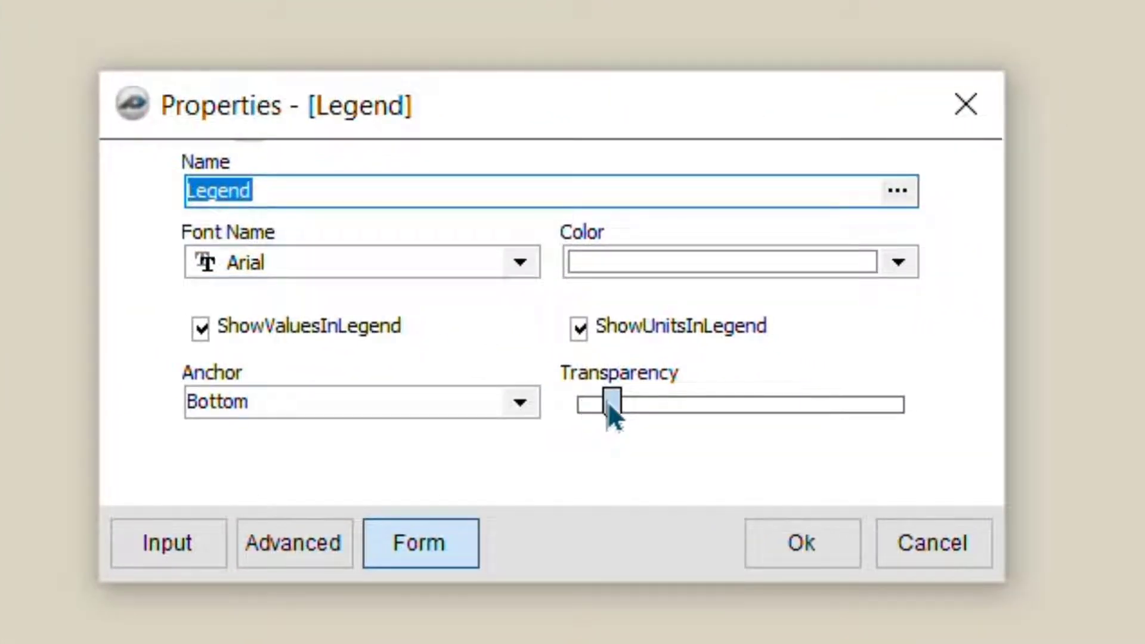
pyautogui.click(517, 403)
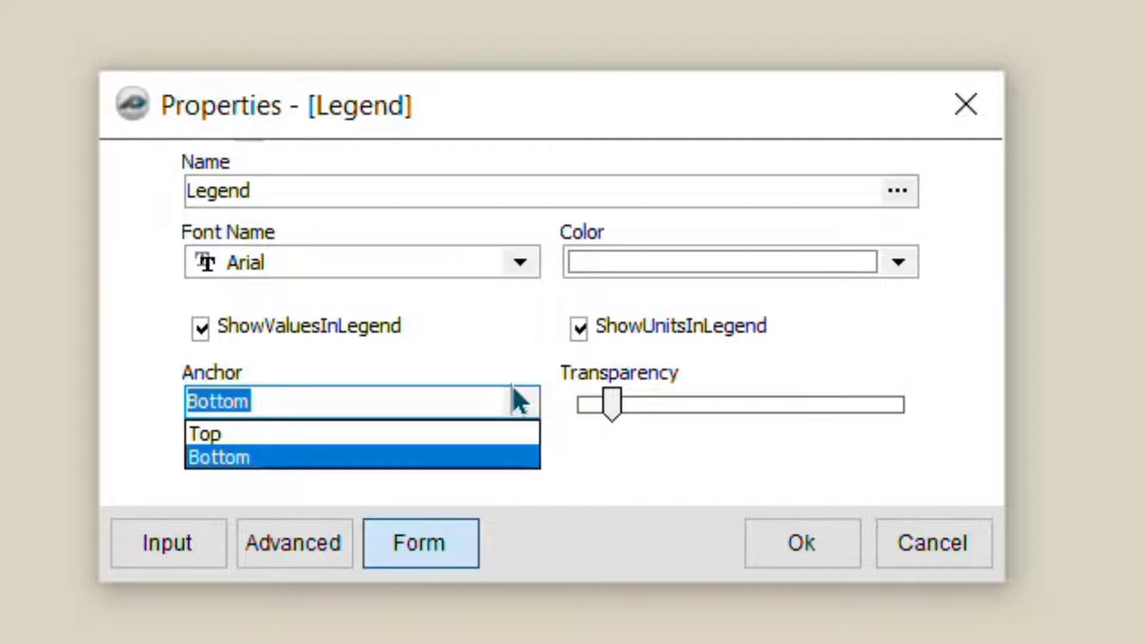
pyautogui.click(523, 409)
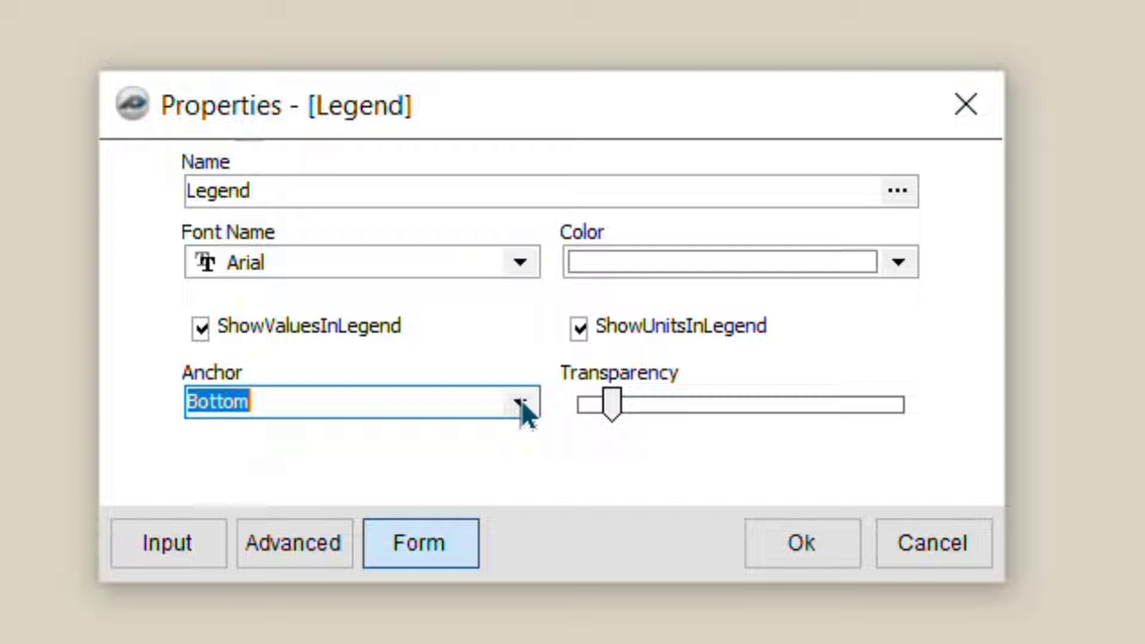
pyautogui.click(912, 525)
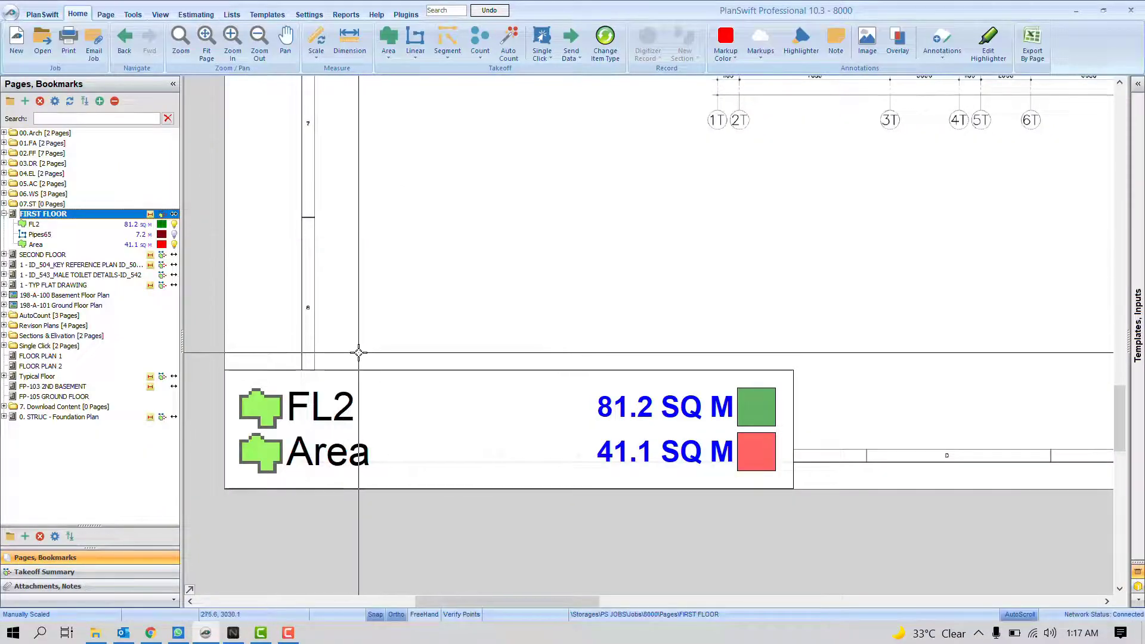
pyautogui.moveTo(346, 424)
pyautogui.mouseDown()
pyautogui.moveTo(359, 273)
pyautogui.moveTo(392, 172)
pyautogui.moveTo(349, 415)
pyautogui.mouseUp()
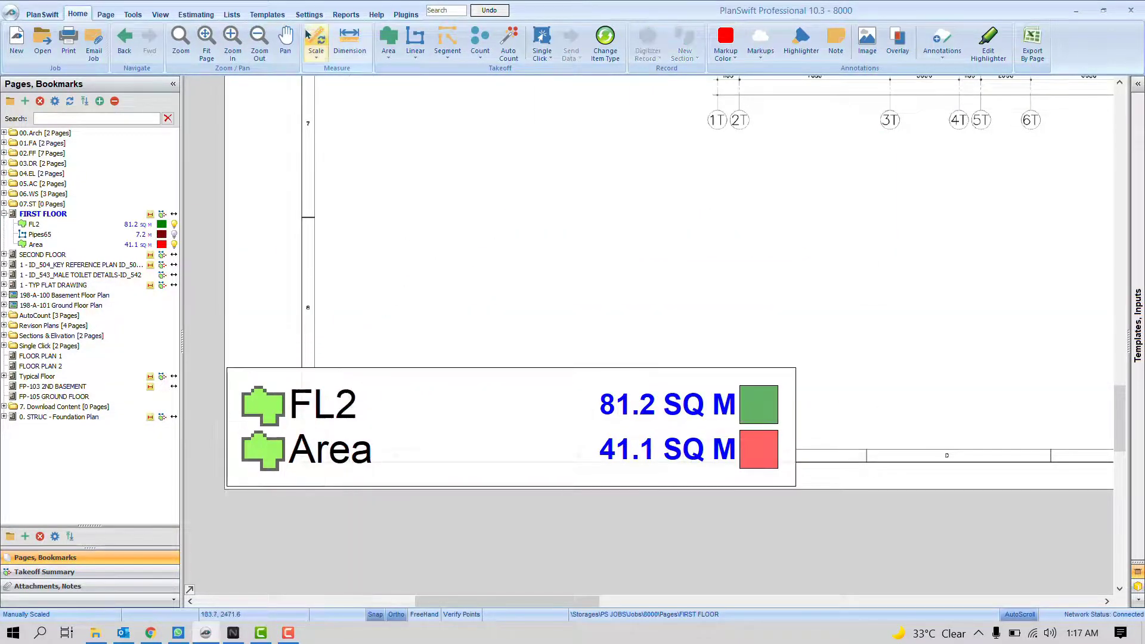
pyautogui.click(309, 15)
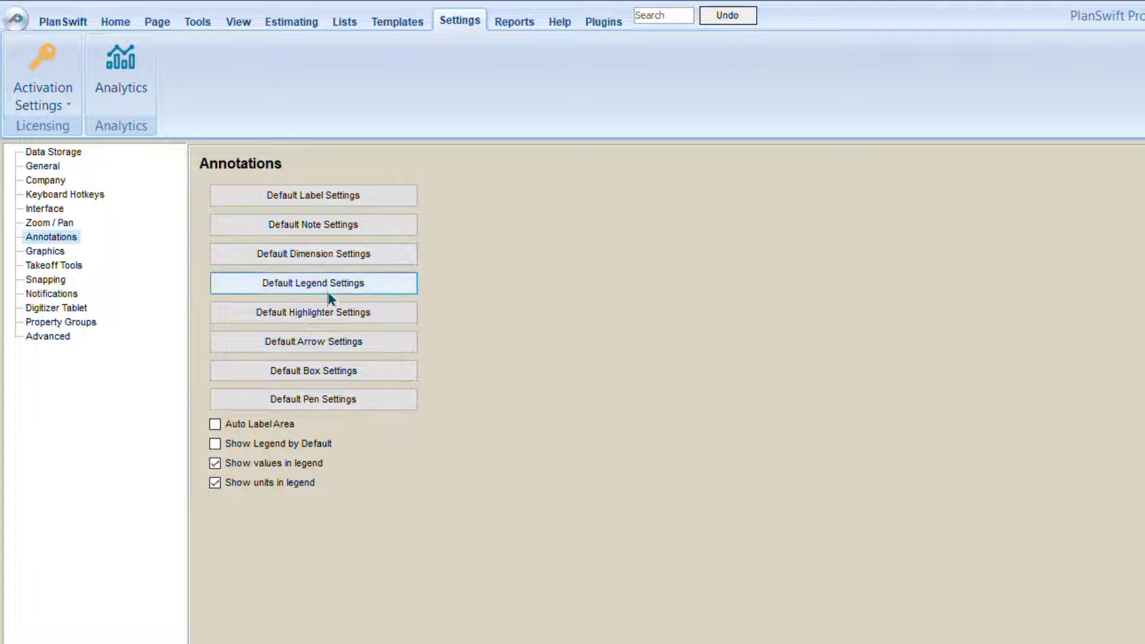
# Turn off ShowUnitsInLegend and ShowValuesInLegend in Default Legend Settings, then zoom out on the plan
pyautogui.click(334, 291)
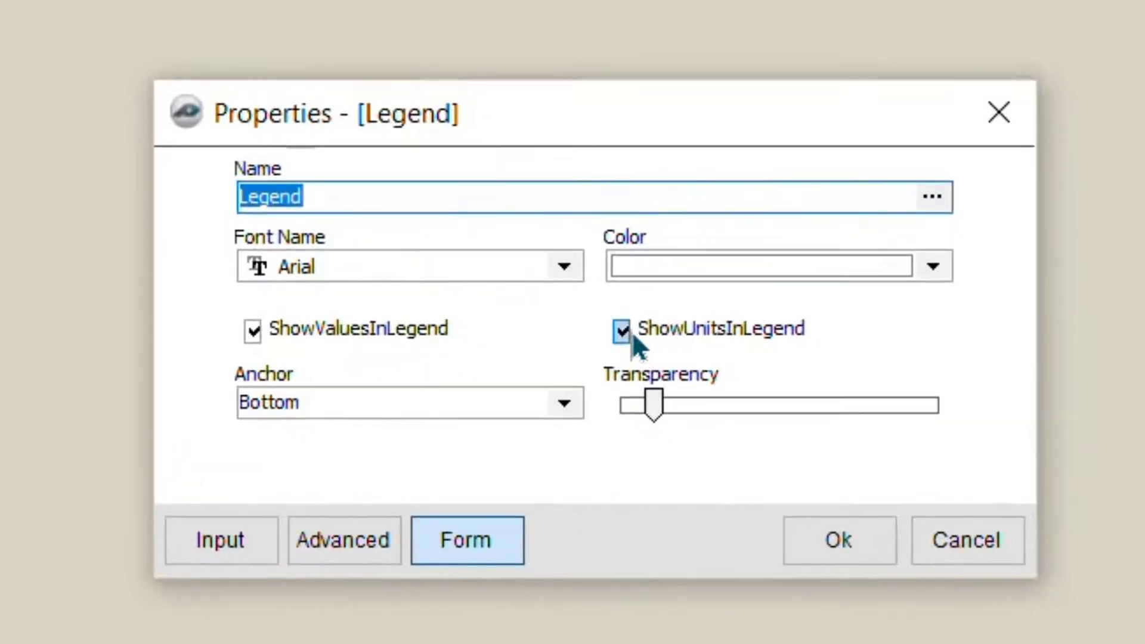
pyautogui.click(618, 331)
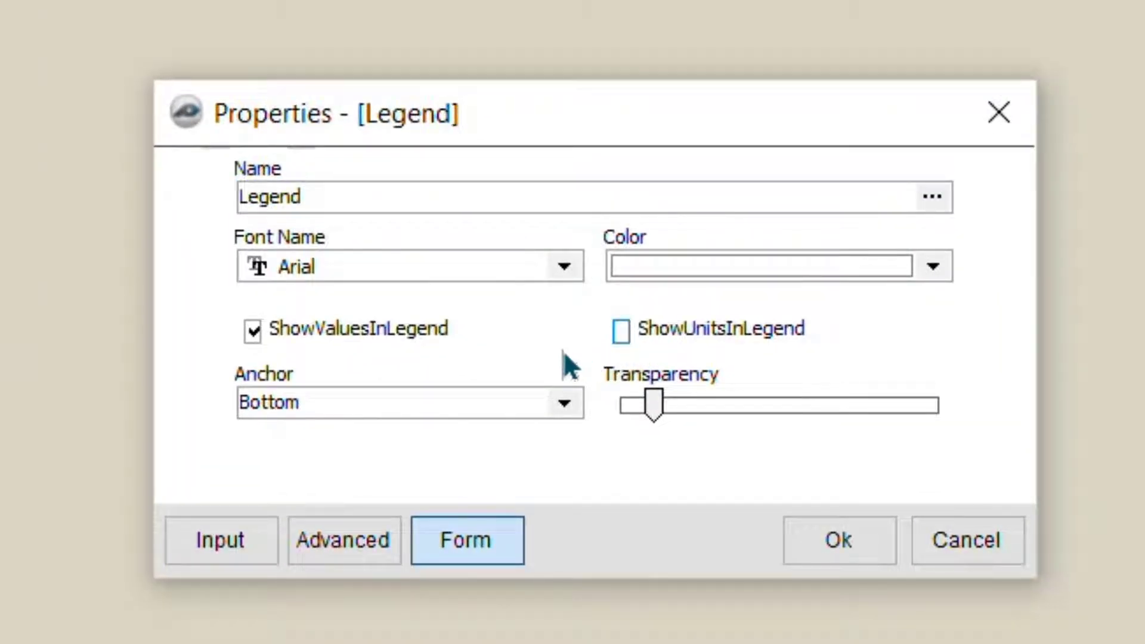
pyautogui.click(253, 333)
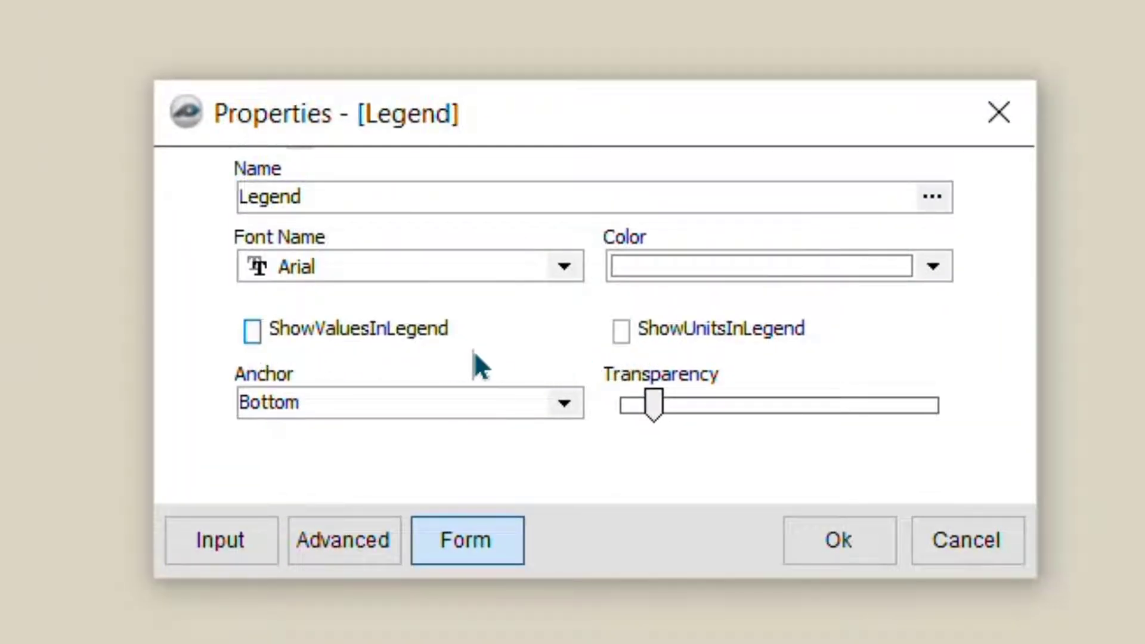
pyautogui.click(841, 540)
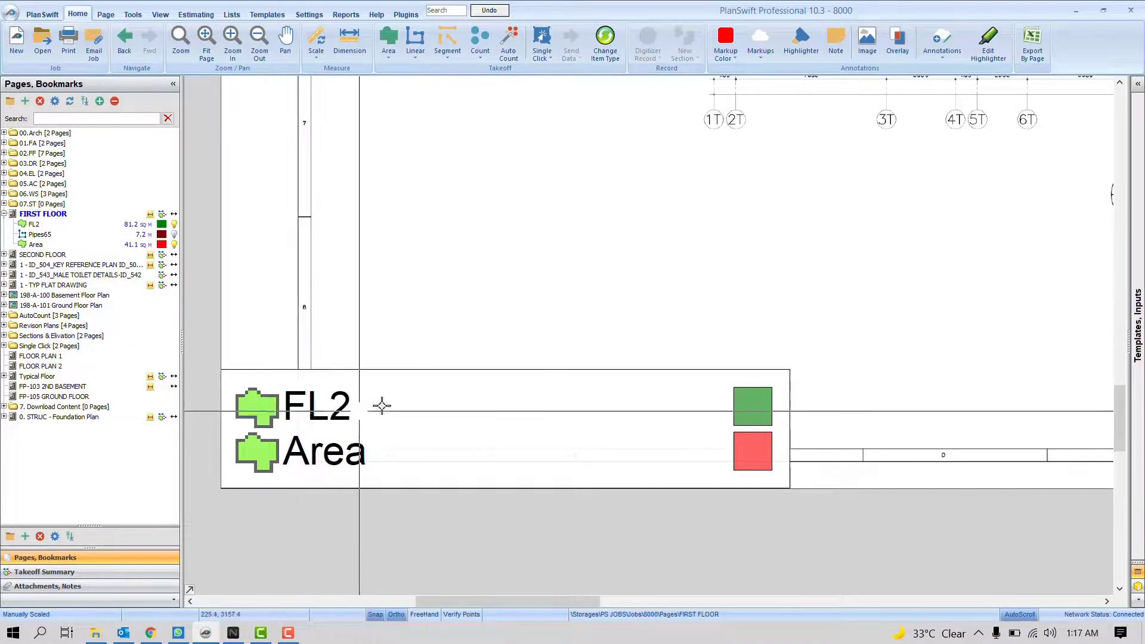
pyautogui.scroll(-3, 565, 403)
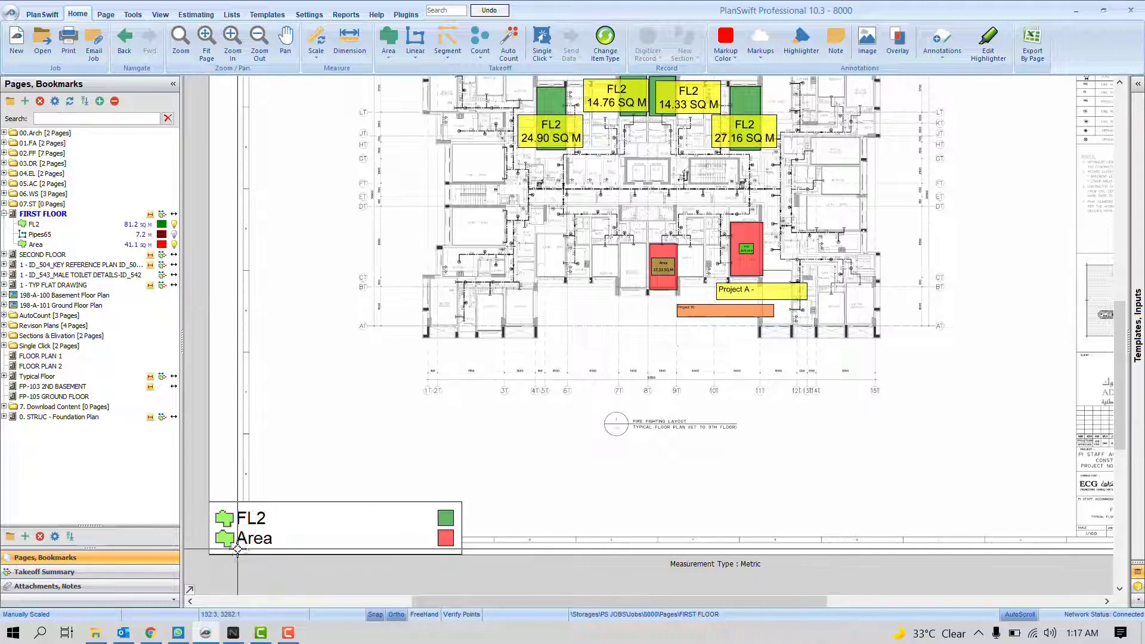
# Highlight a lower-left and an upper-right area of the plan in translucent pink, then stop highlighting
pyautogui.click(308, 14)
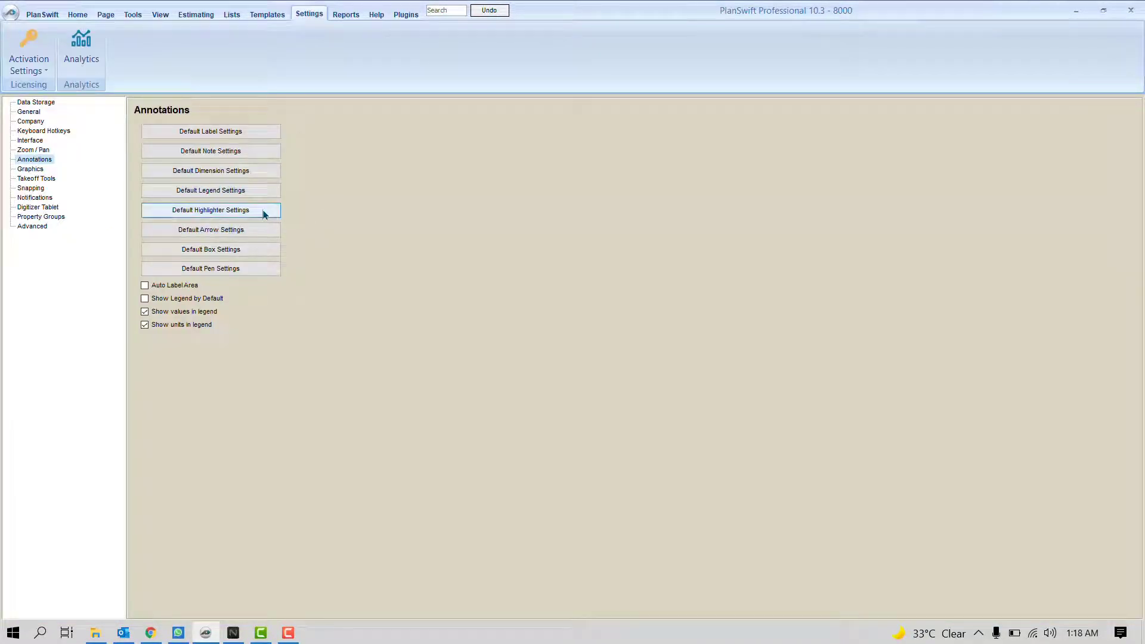
pyautogui.scroll(7, 136, 45)
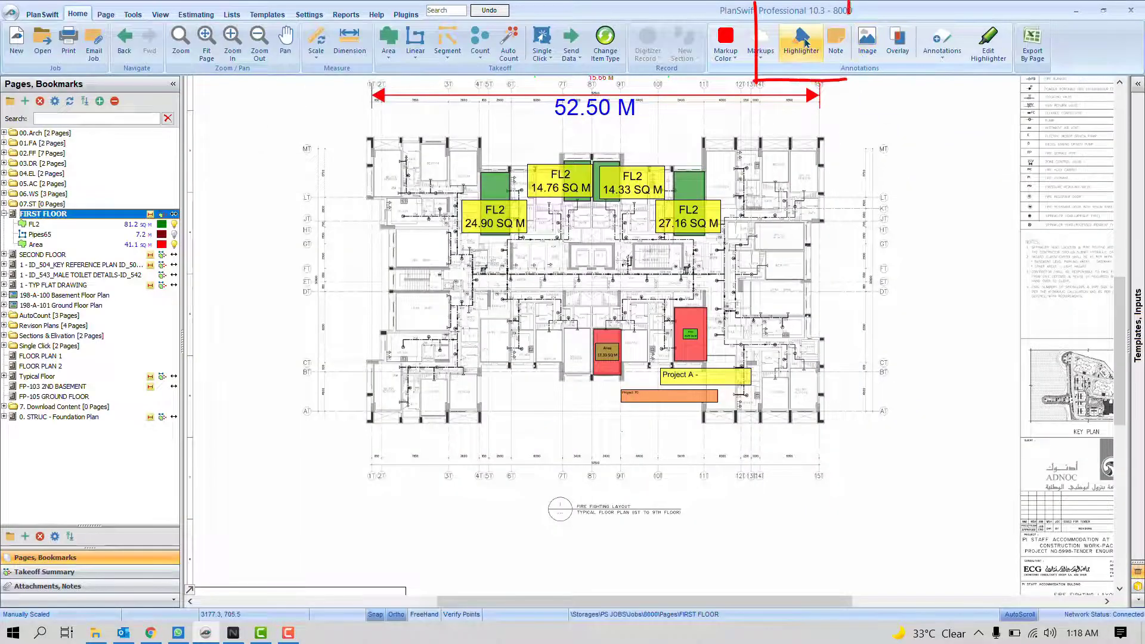
pyautogui.click(805, 41)
pyautogui.click(349, 325)
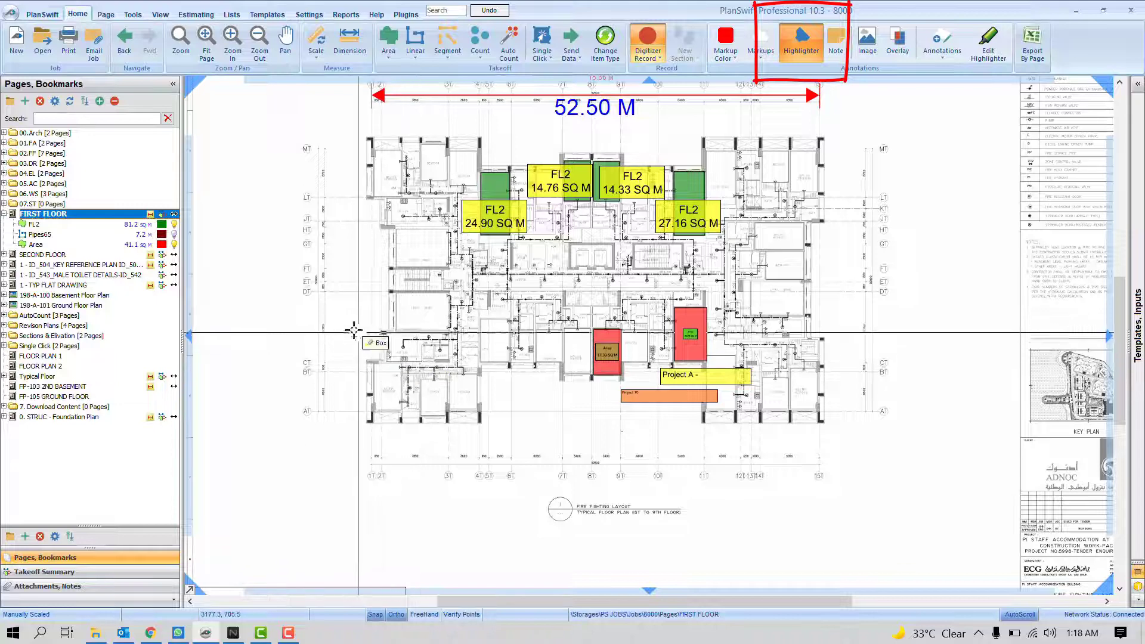
pyautogui.click(473, 412)
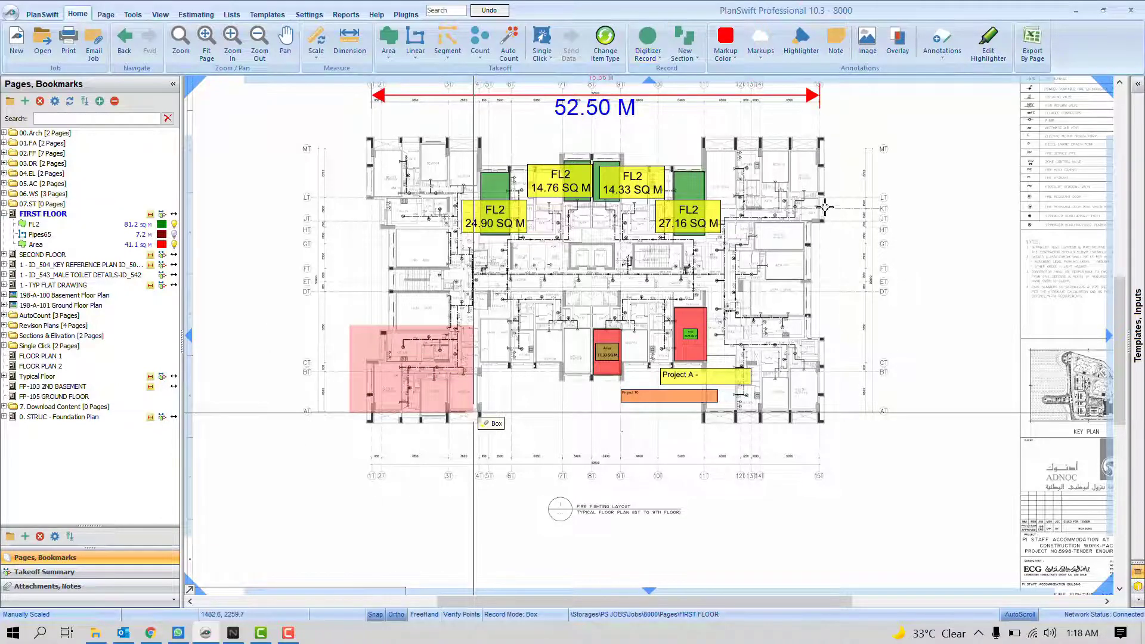
pyautogui.click(824, 146)
pyautogui.click(741, 220)
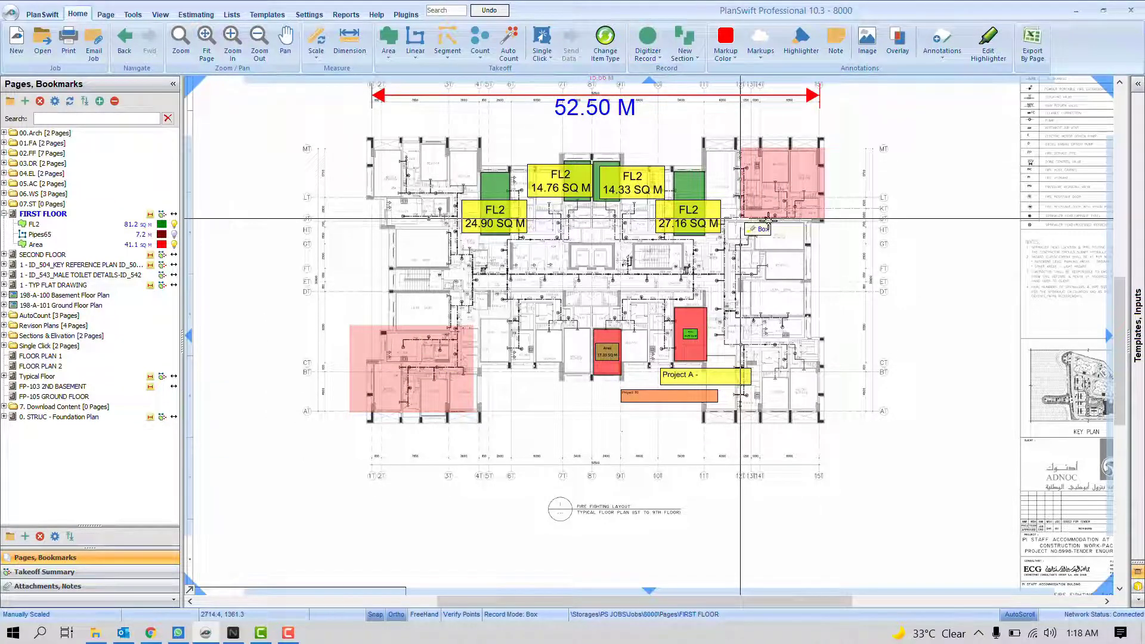
pyautogui.click(525, 275)
pyautogui.rightClick(525, 275)
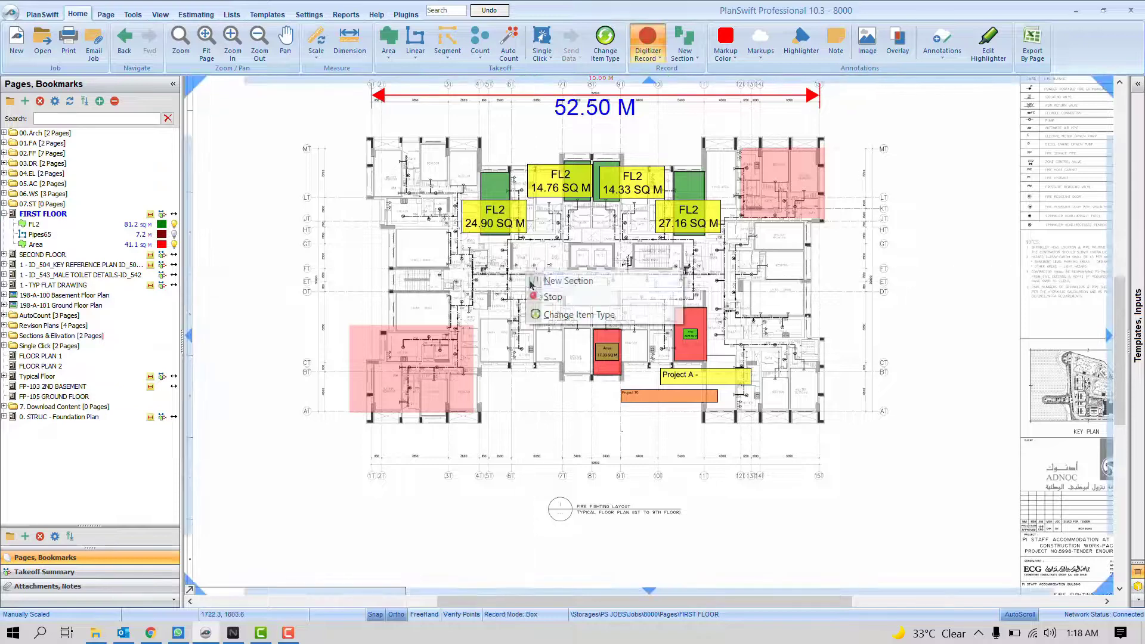
pyautogui.click(542, 289)
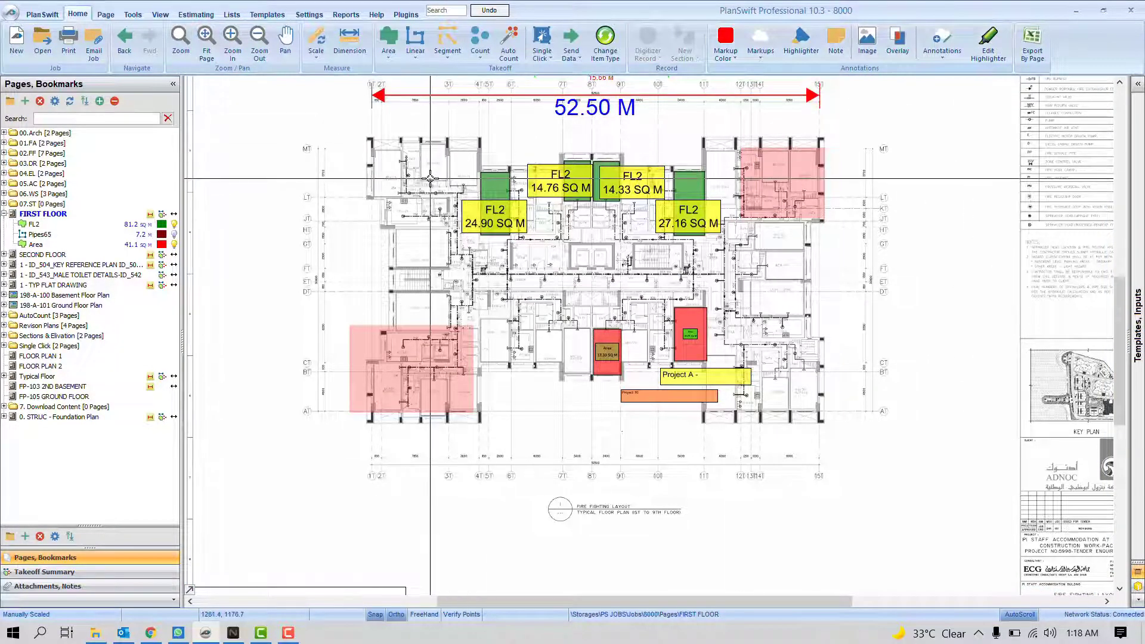
# Review the Default Highlighter Settings and close them without changes
pyautogui.click(310, 15)
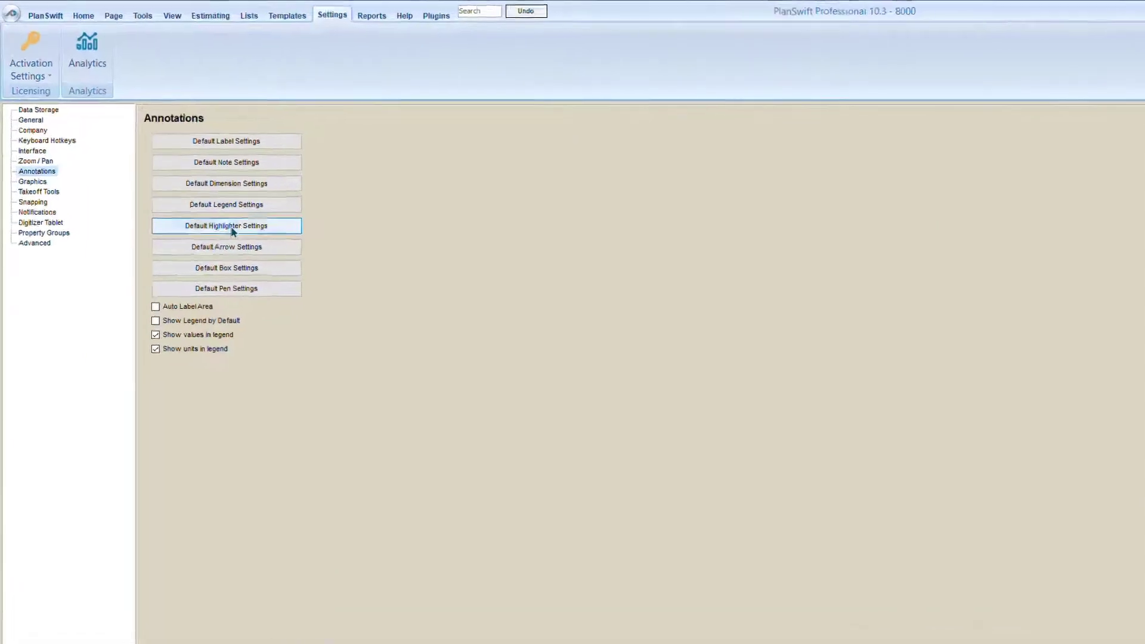
pyautogui.click(216, 212)
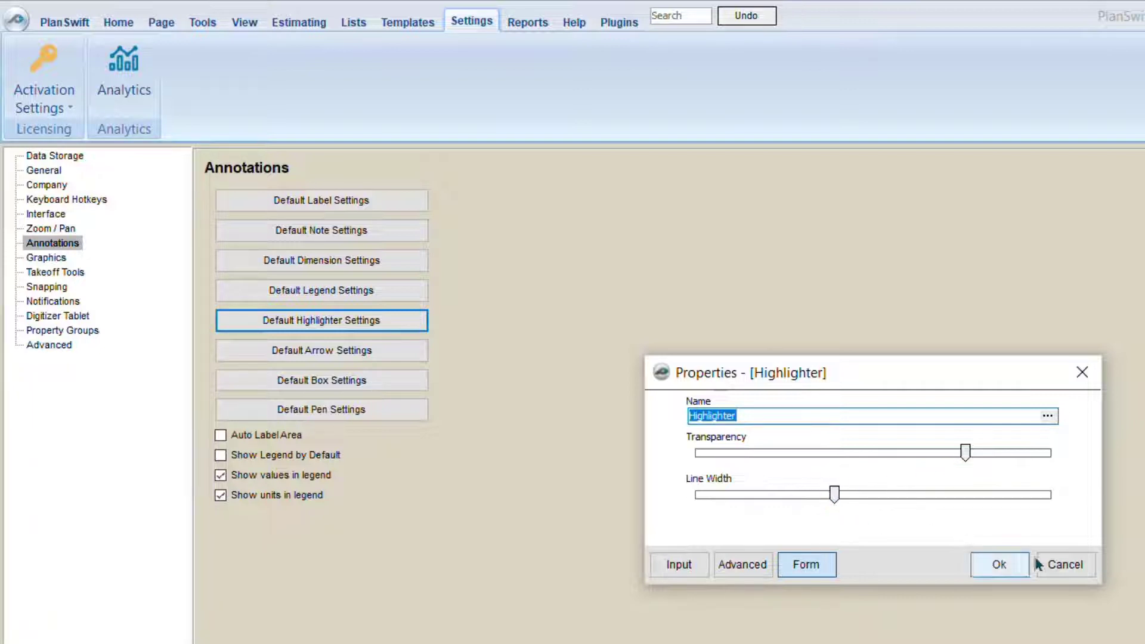
pyautogui.click(1065, 565)
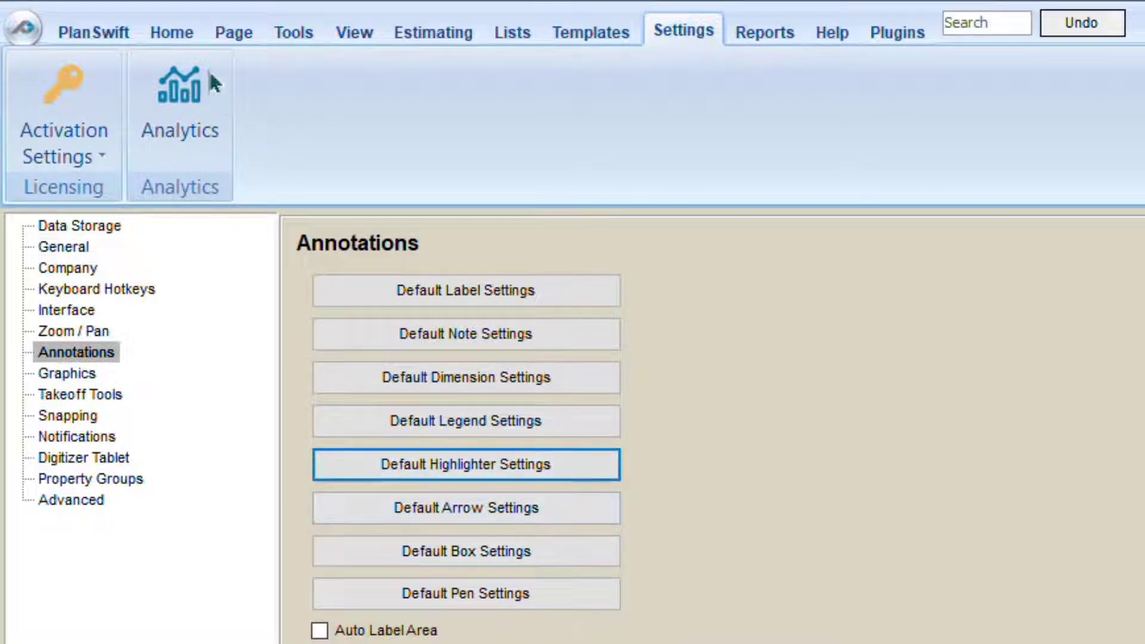
# Draw a red arrow markup below the floor plan that bends to point left
pyautogui.click(175, 41)
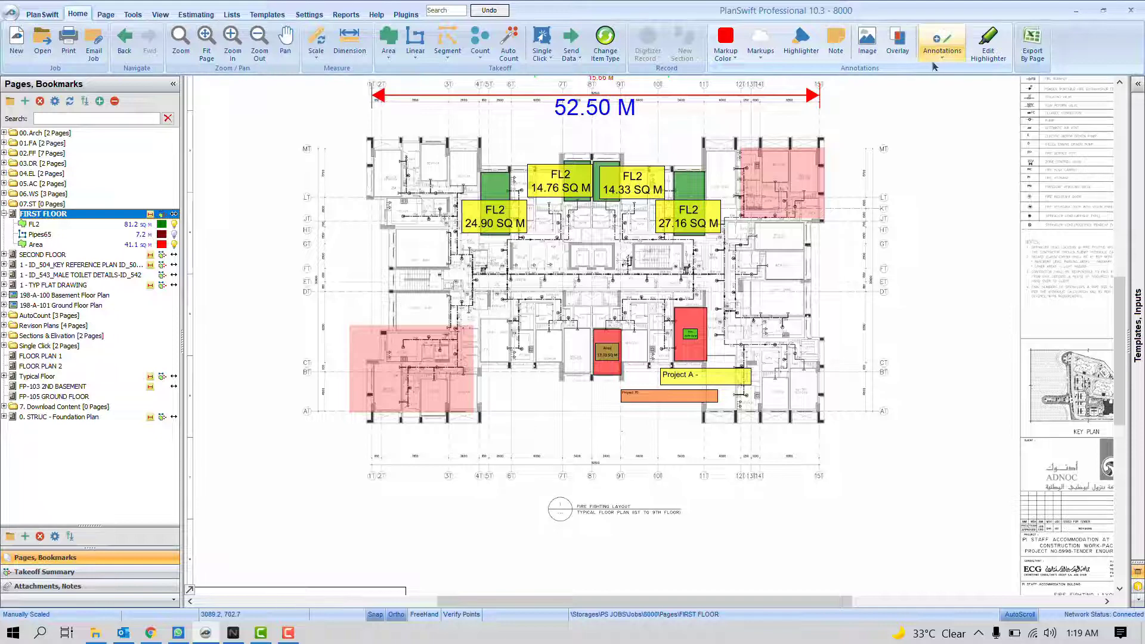
pyautogui.click(750, 52)
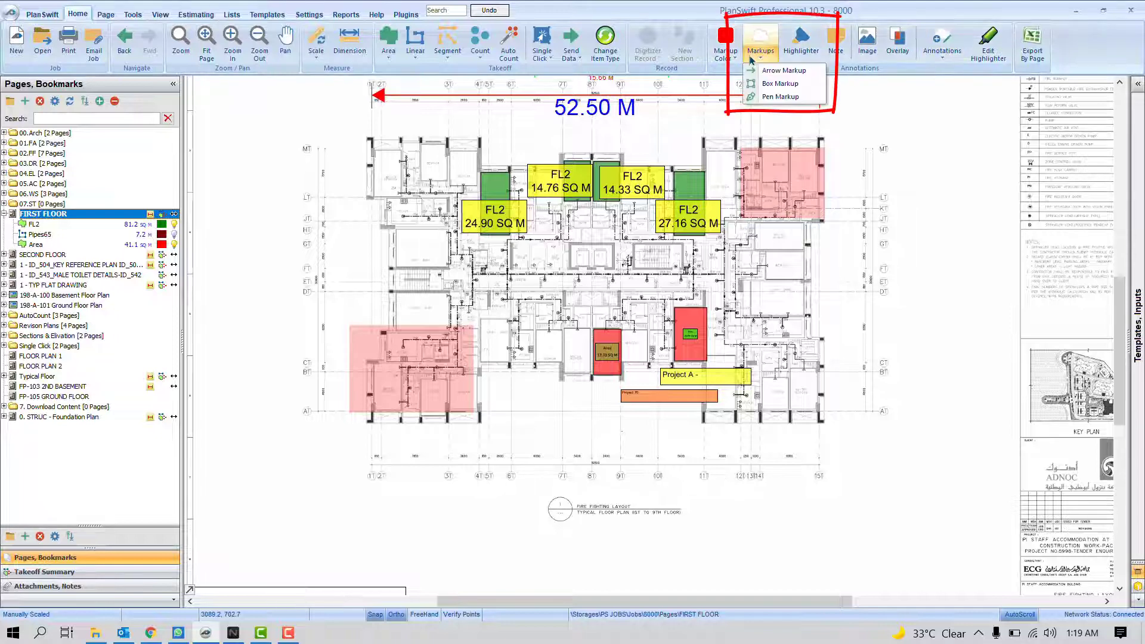
pyautogui.click(801, 84)
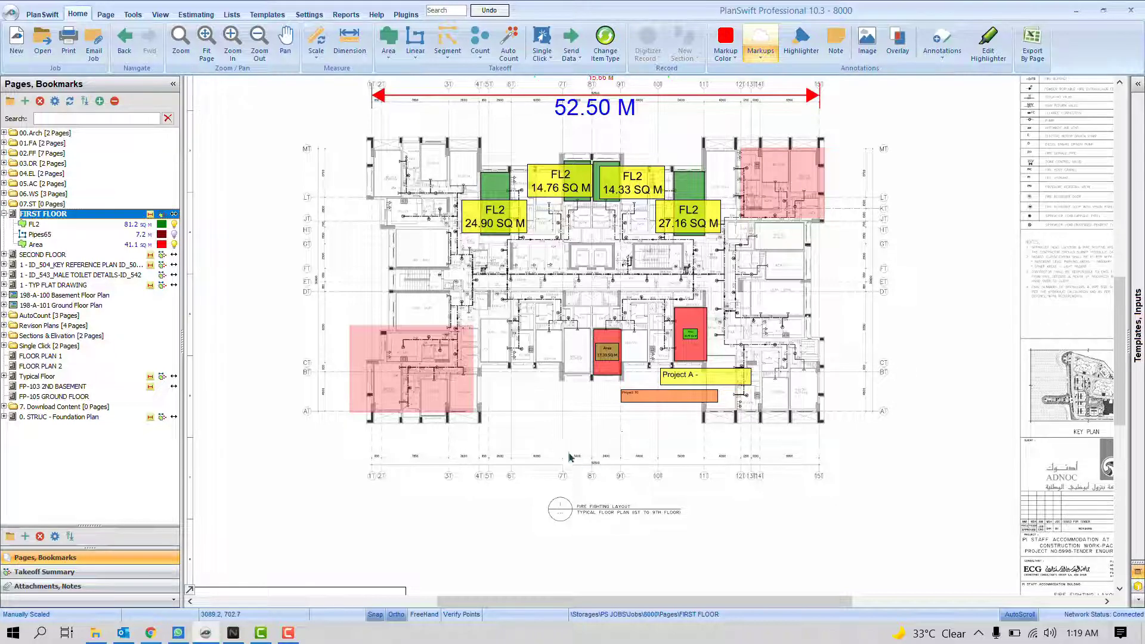
pyautogui.click(531, 392)
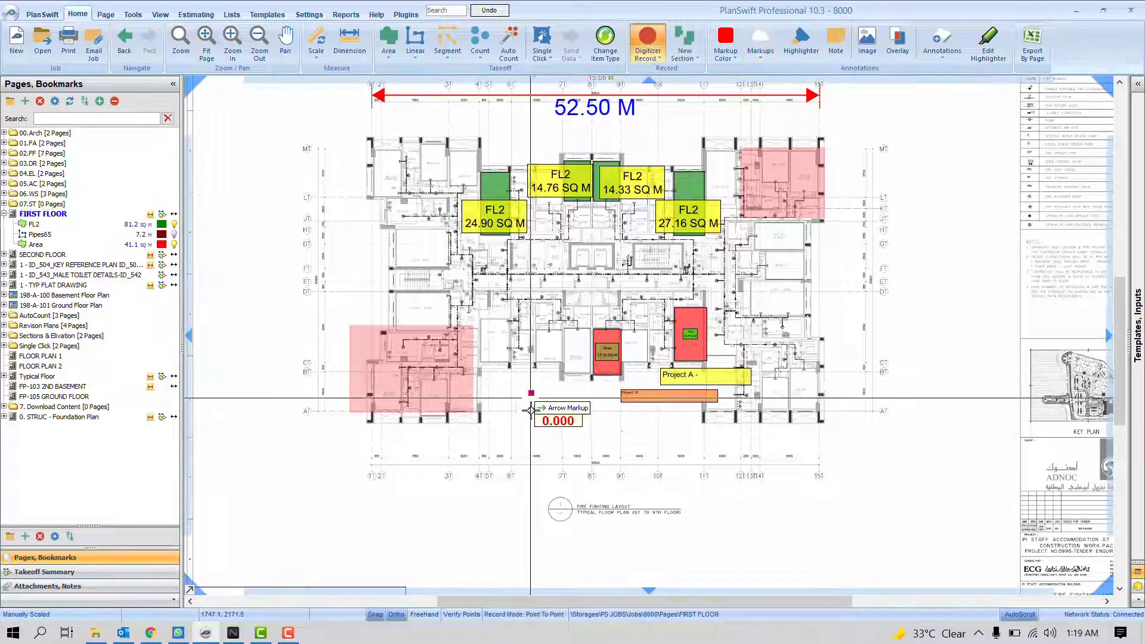
pyautogui.click(531, 458)
pyautogui.doubleClick(467, 461)
pyautogui.scroll(5, 526, 477)
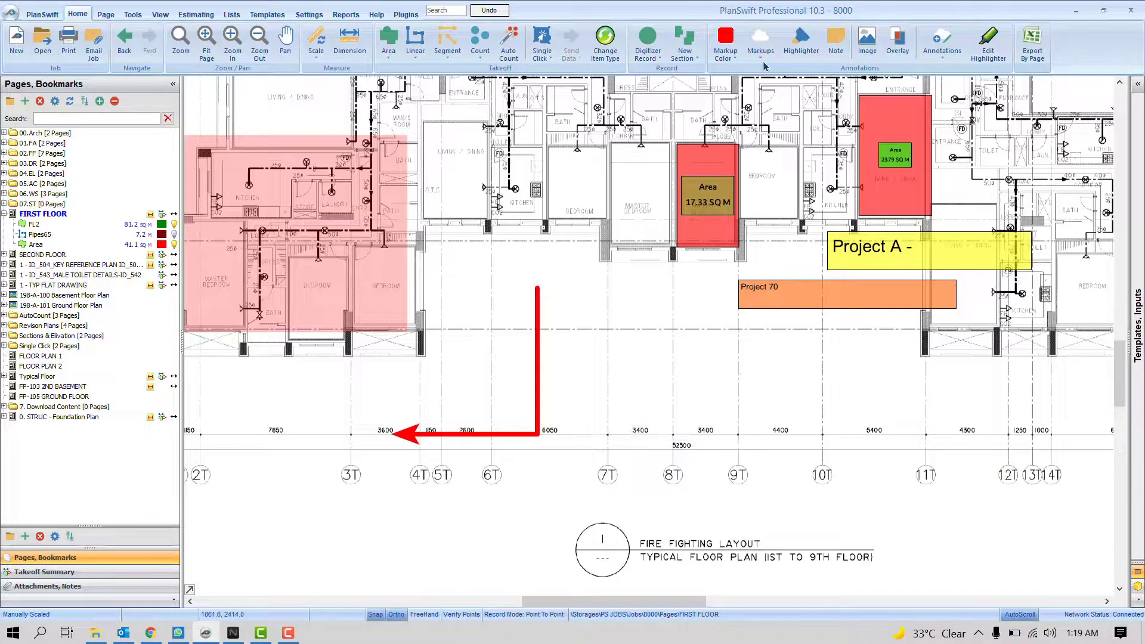
# Draw a red box markup around the 3400 dimension between grid lines 7T and 8T
pyautogui.click(759, 54)
pyautogui.click(780, 83)
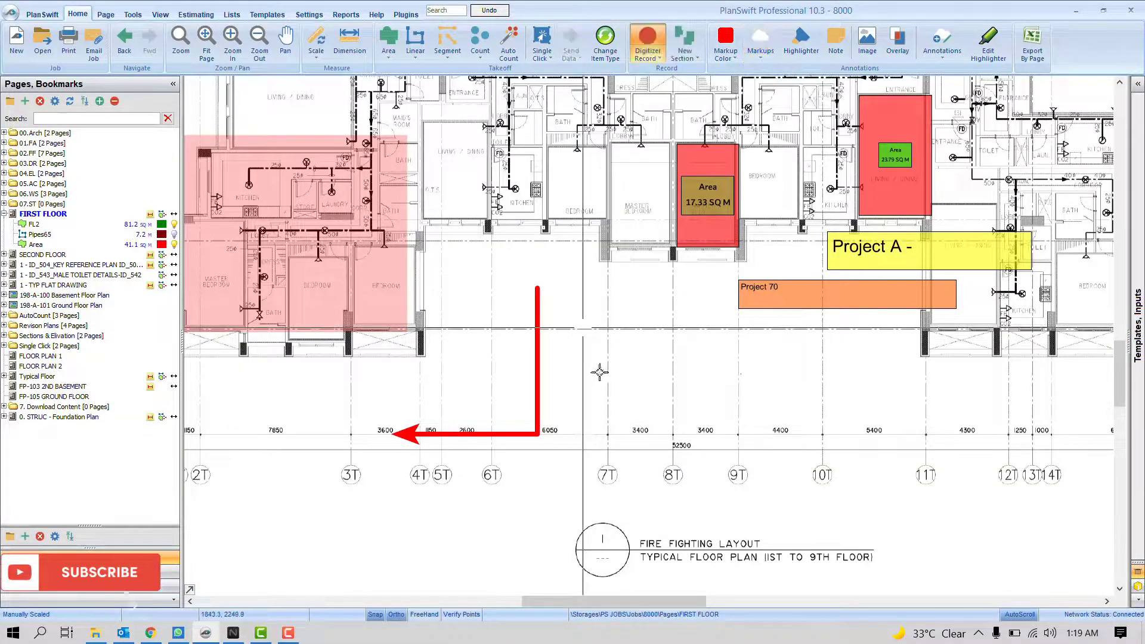
pyautogui.click(581, 326)
pyautogui.click(670, 451)
pyautogui.rightClick(812, 376)
pyautogui.click(729, 332)
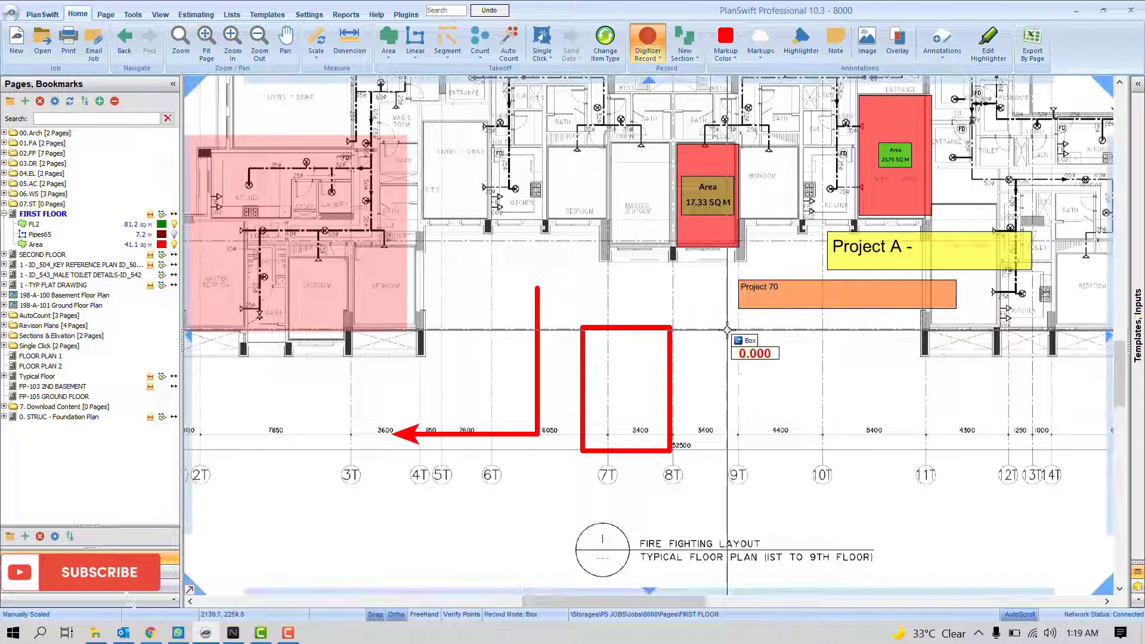
pyautogui.rightClick(728, 332)
pyautogui.click(745, 354)
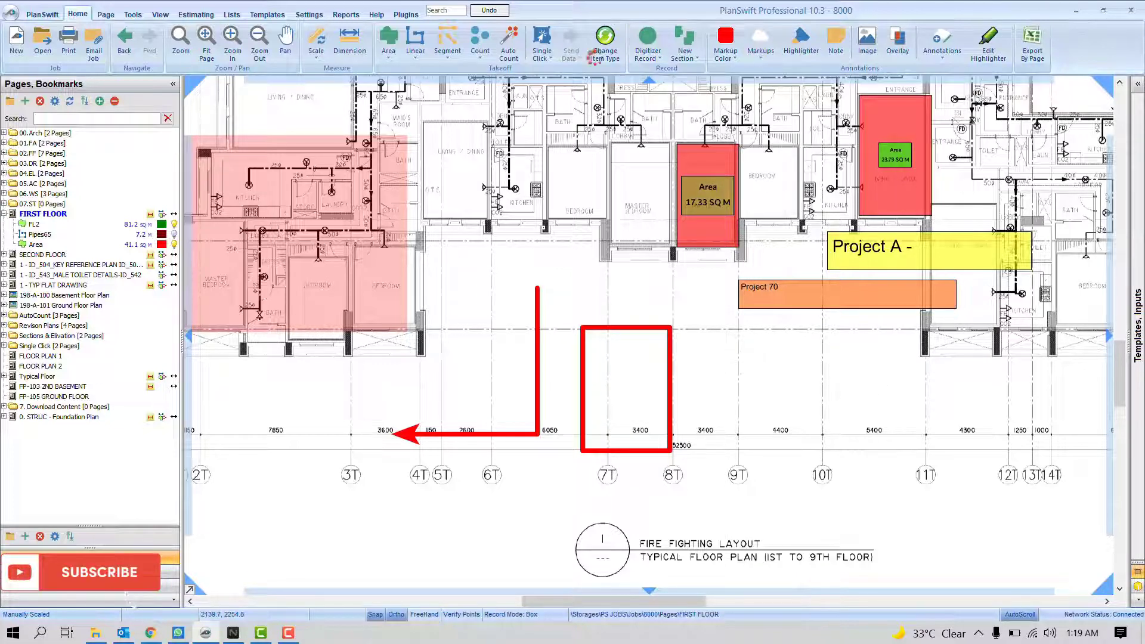
pyautogui.click(309, 13)
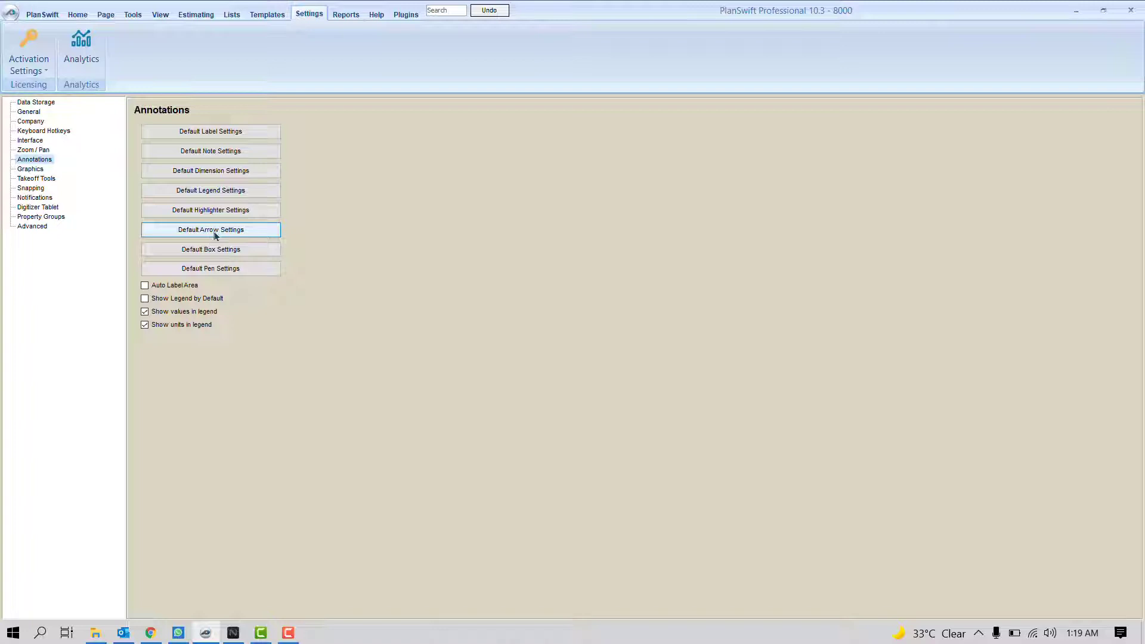
pyautogui.click(215, 234)
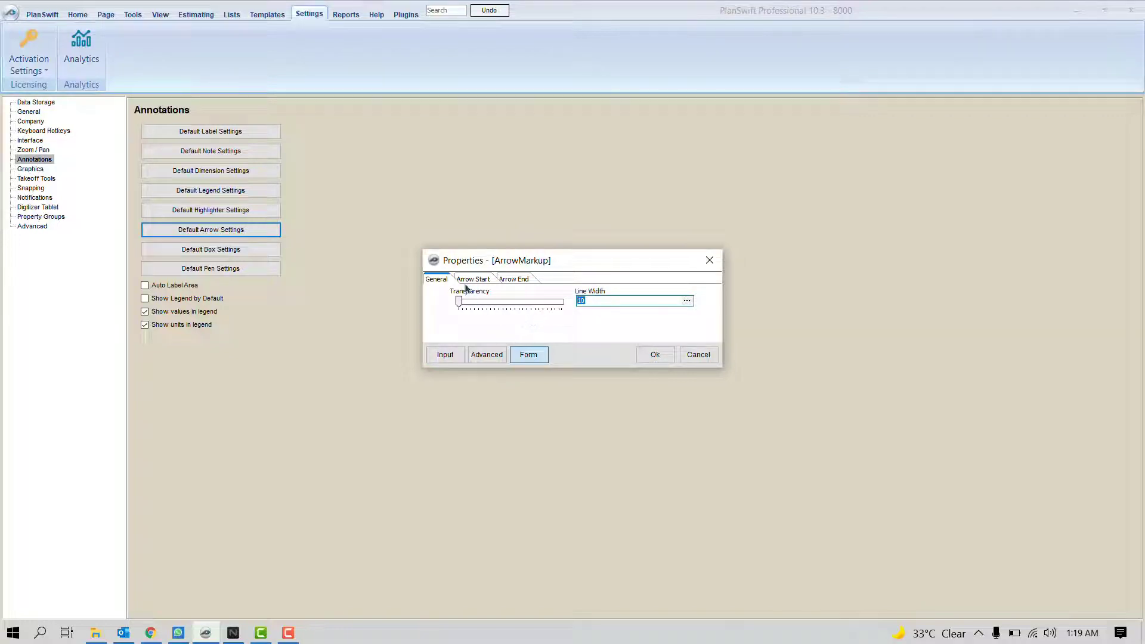
pyautogui.click(653, 353)
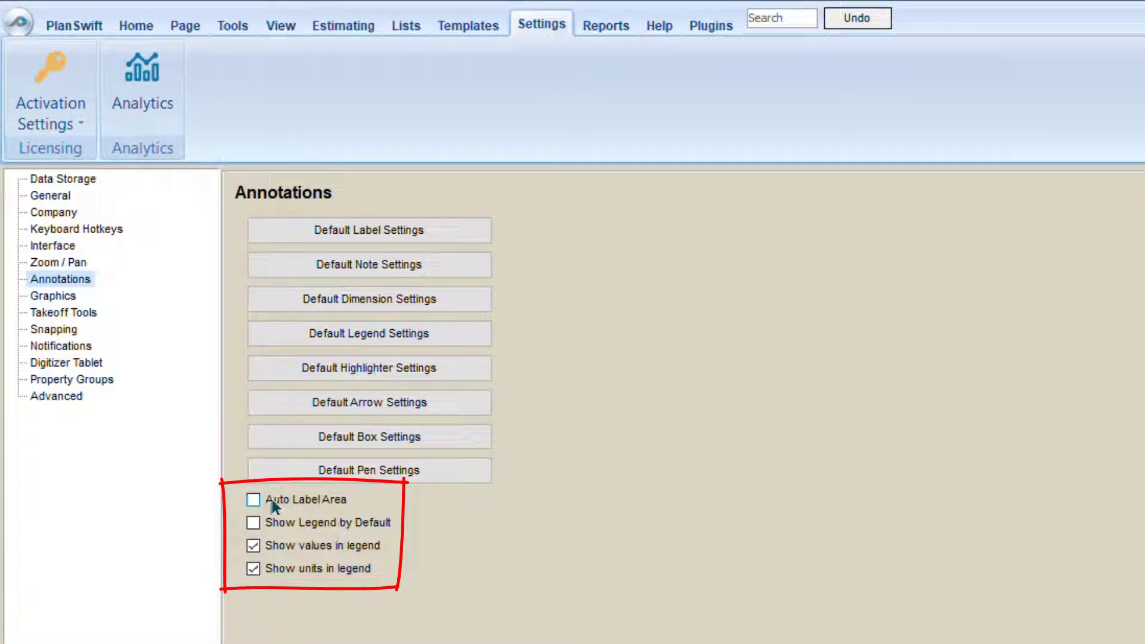
# Turn on Auto Label Area and draw two area boxes labelled 22.08 and 17.64 SQ M
pyautogui.click(253, 500)
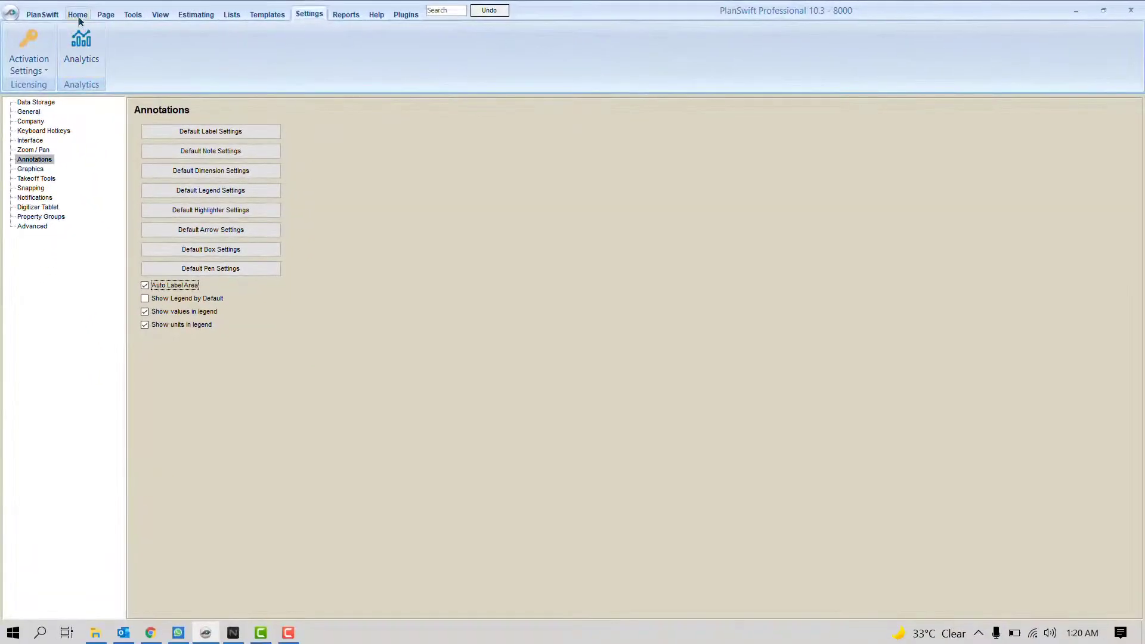
pyautogui.click(78, 15)
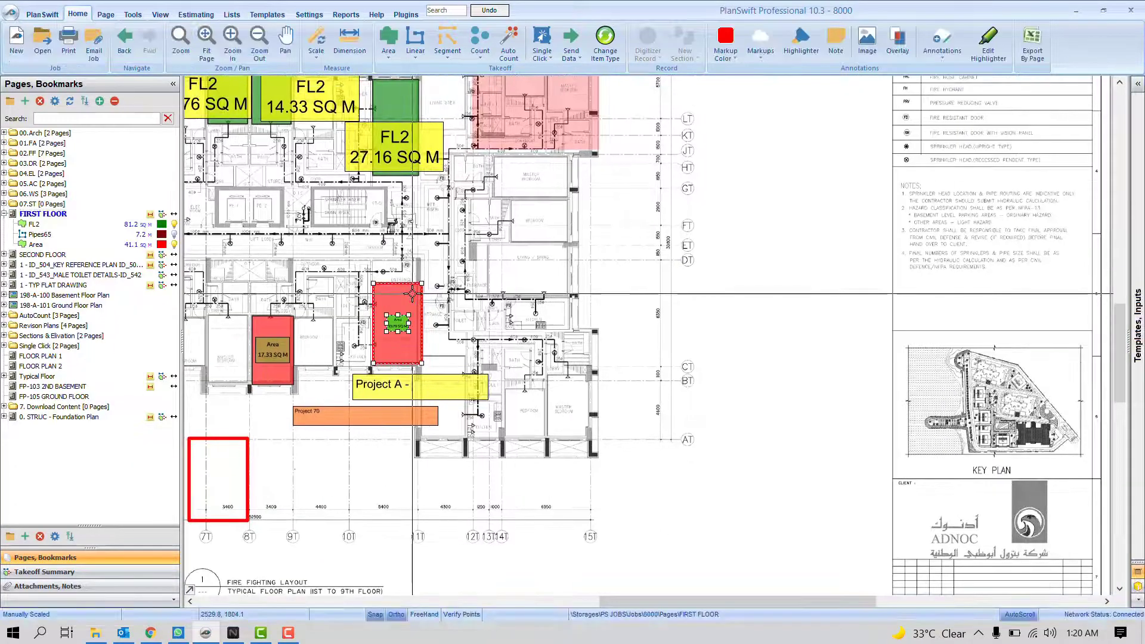
pyautogui.scroll(5, 575, 244)
pyautogui.click(578, 219)
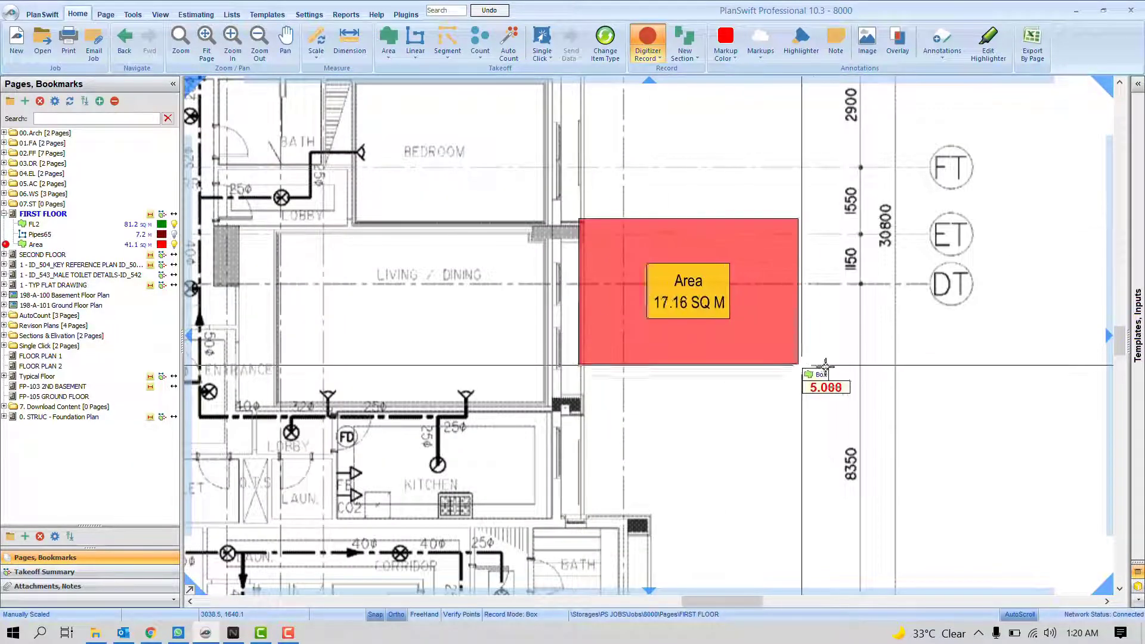
pyautogui.click(848, 370)
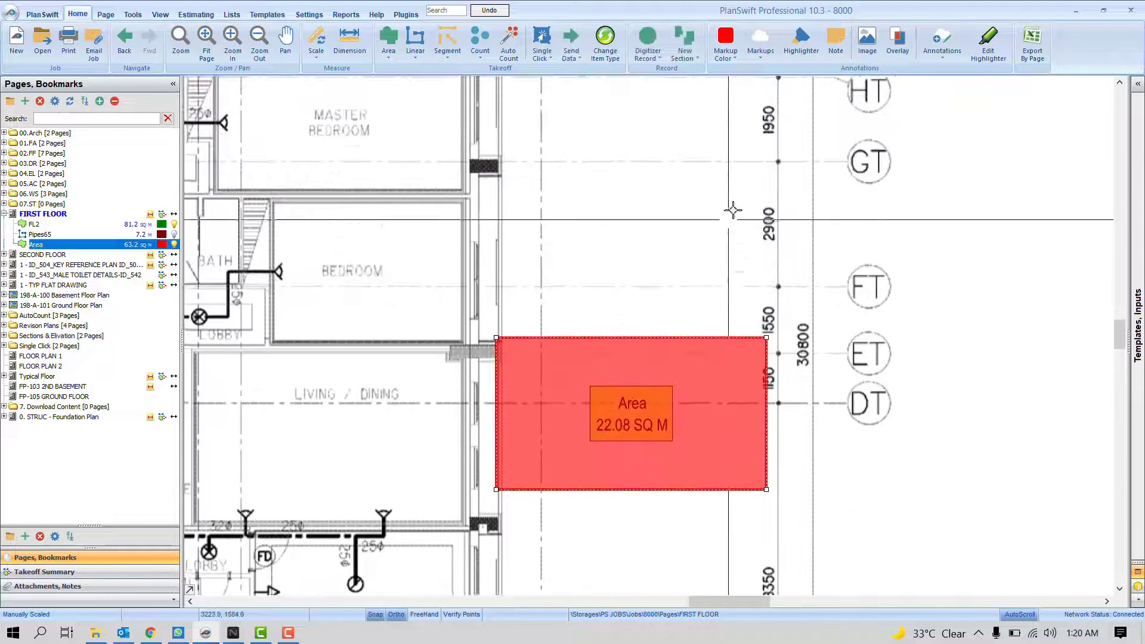
pyautogui.press('r')
pyautogui.click(522, 150)
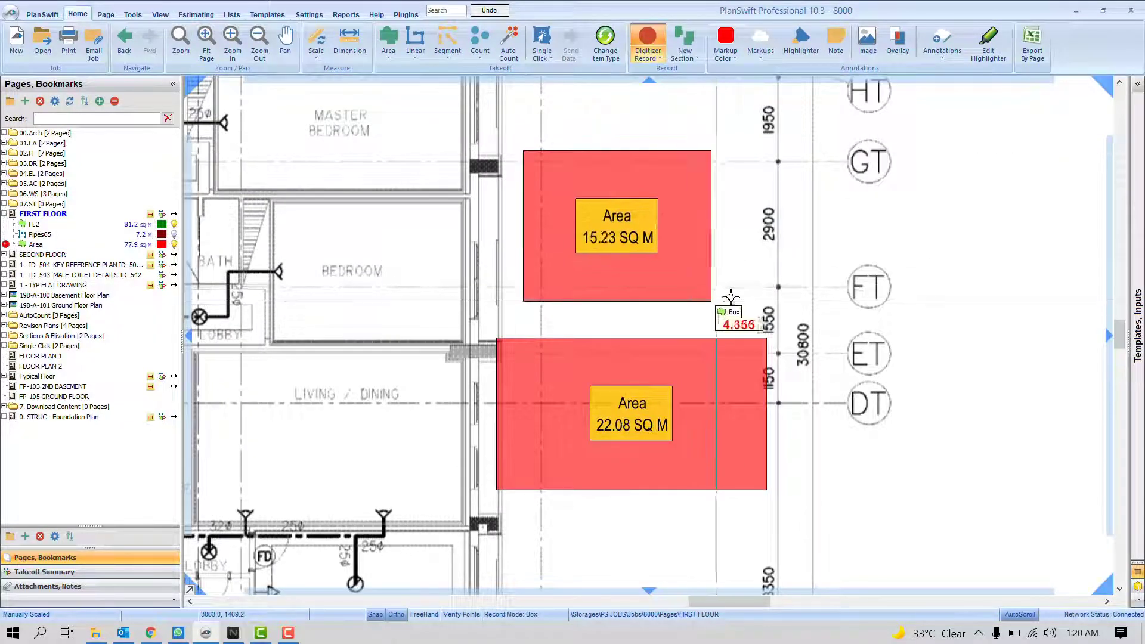
pyautogui.click(763, 286)
# Draw area boxes over the master bedroom (11.77 SQ M) and living/dining room (15.76 SQ M)
pyautogui.click(285, 135)
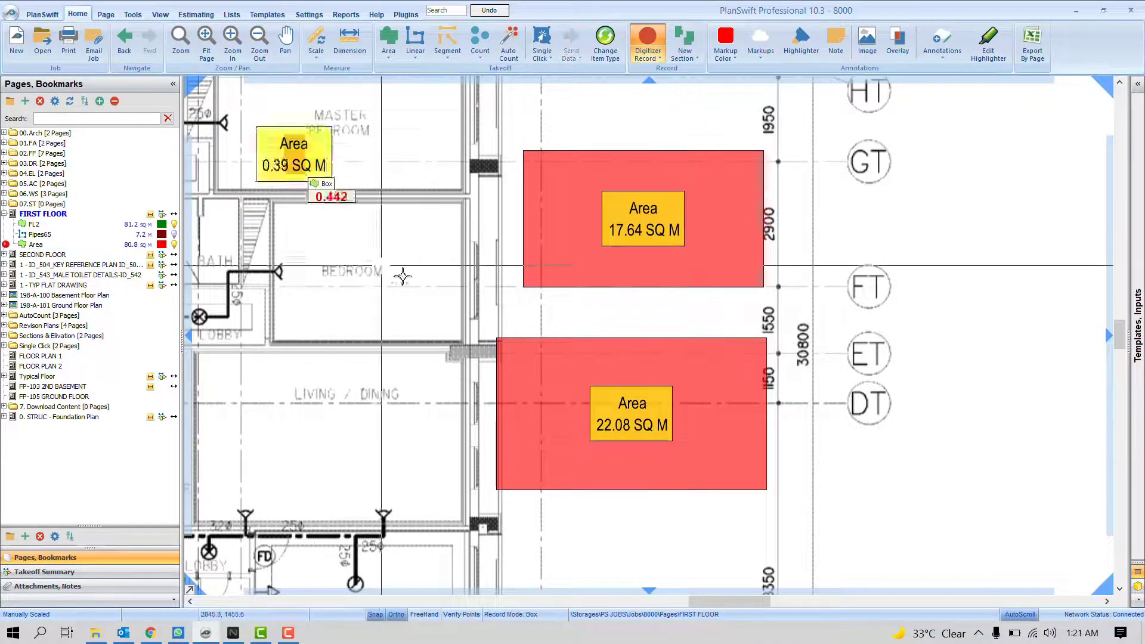
pyautogui.click(461, 259)
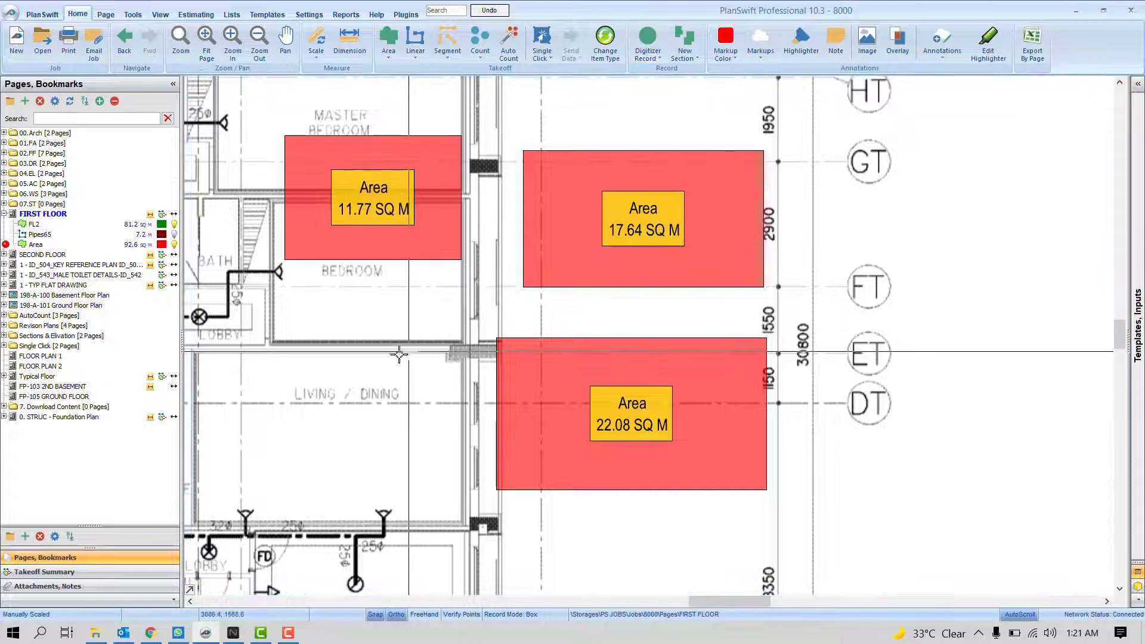
pyautogui.press('r')
pyautogui.click(226, 329)
pyautogui.click(448, 461)
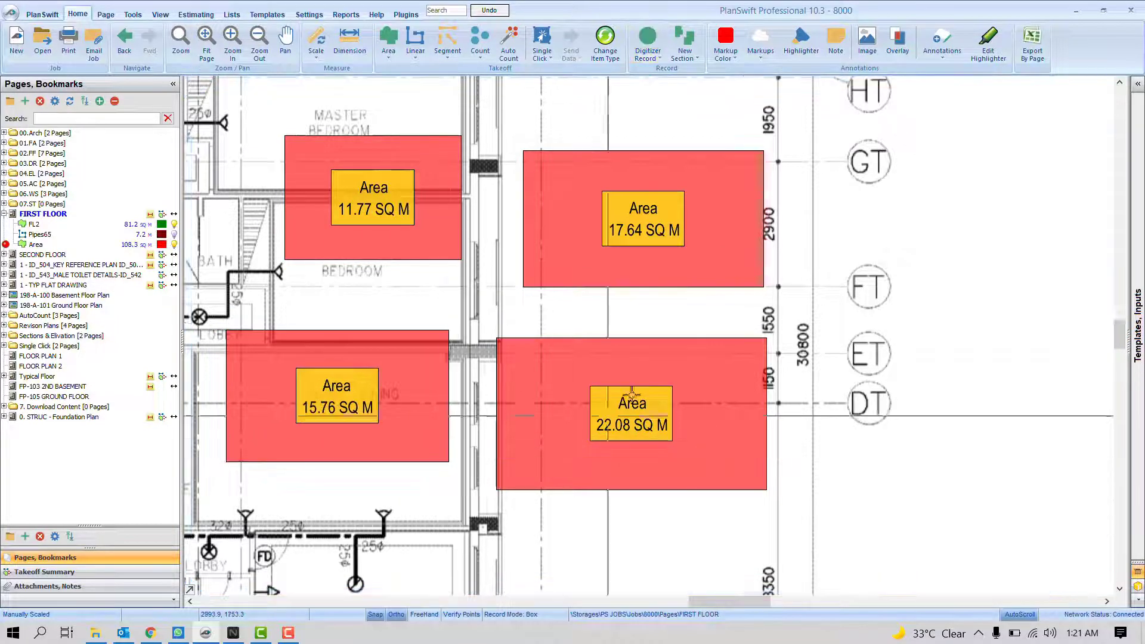
pyautogui.press('r')
pyautogui.rightClick(803, 304)
pyautogui.click(830, 328)
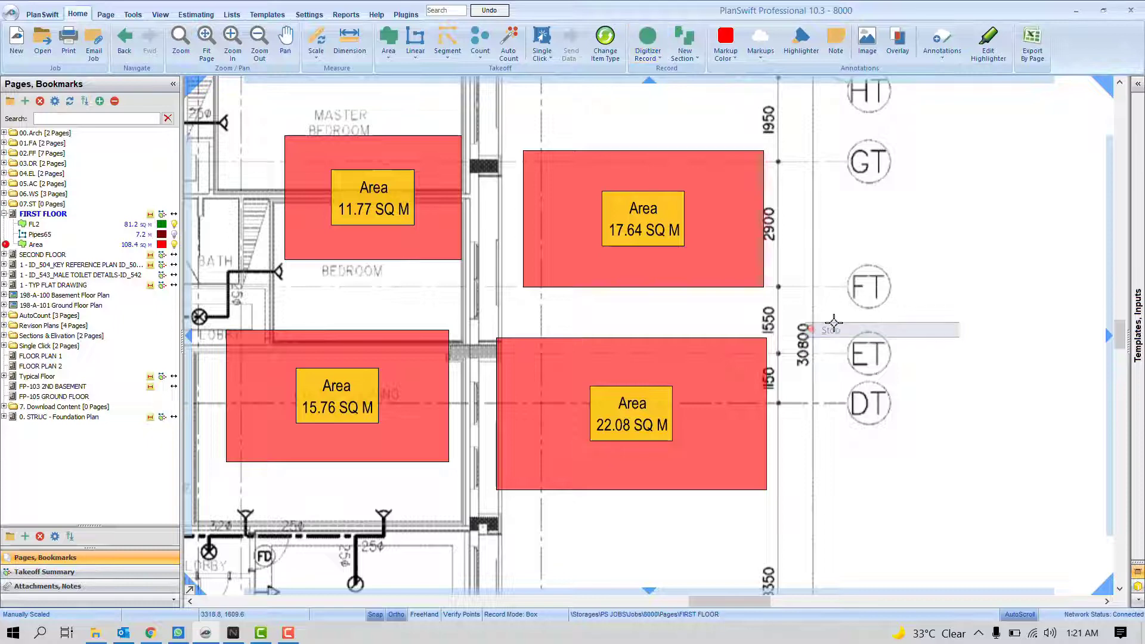
pyautogui.click(309, 14)
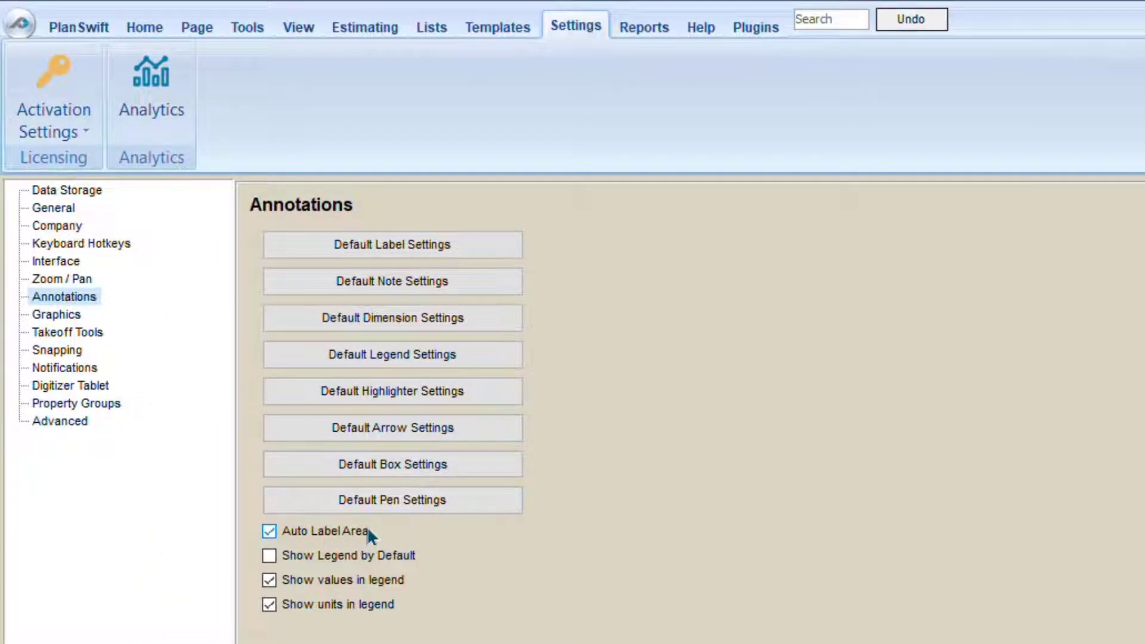
# Switch off Auto Label Area, switch on Show Legend by Default, and show the legend on SECOND FLOOR
pyautogui.click(270, 530)
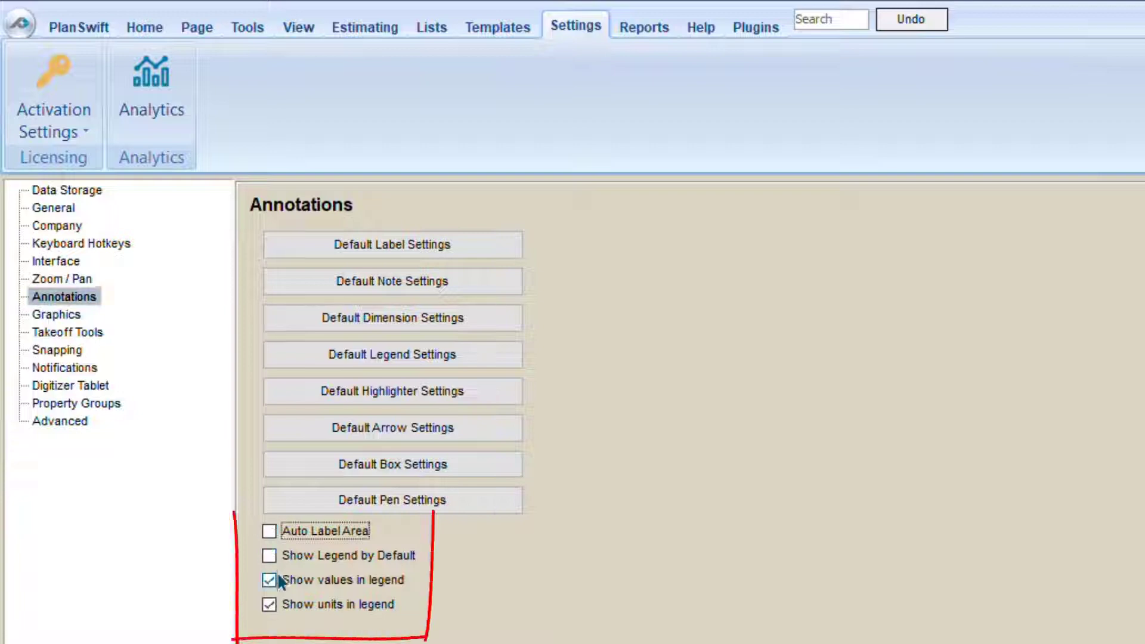
pyautogui.click(283, 557)
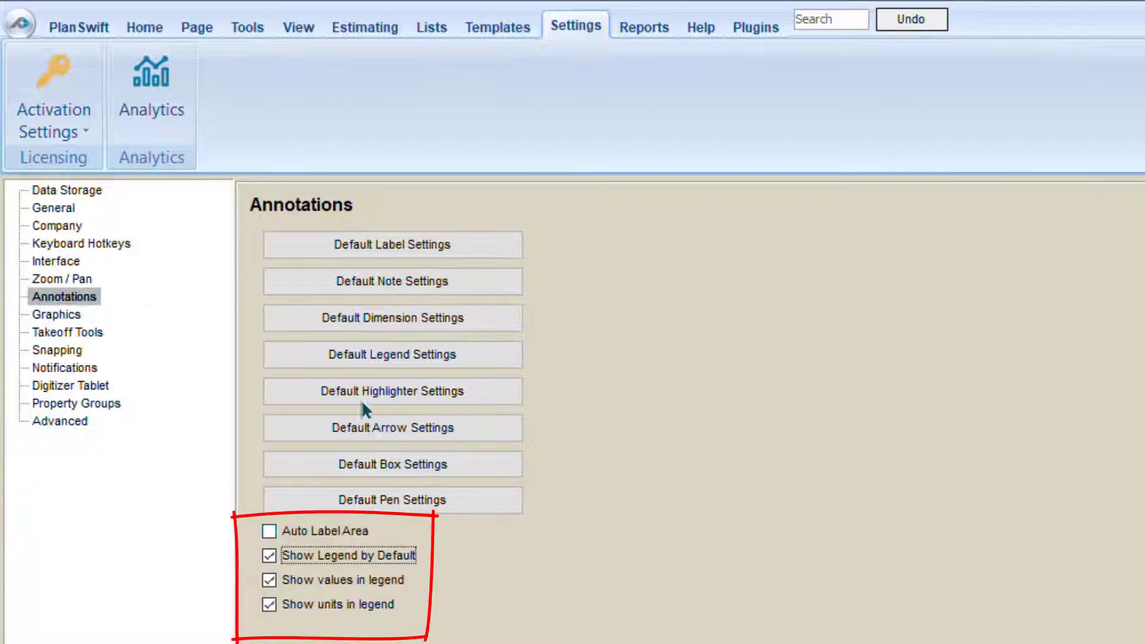
pyautogui.click(140, 28)
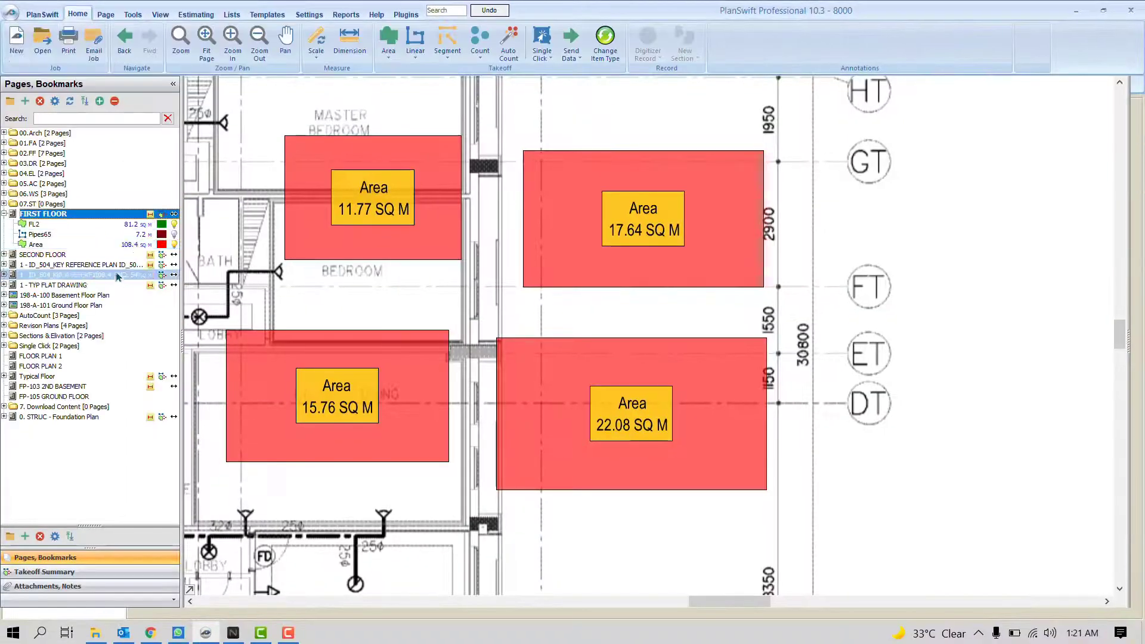
pyautogui.click(48, 254)
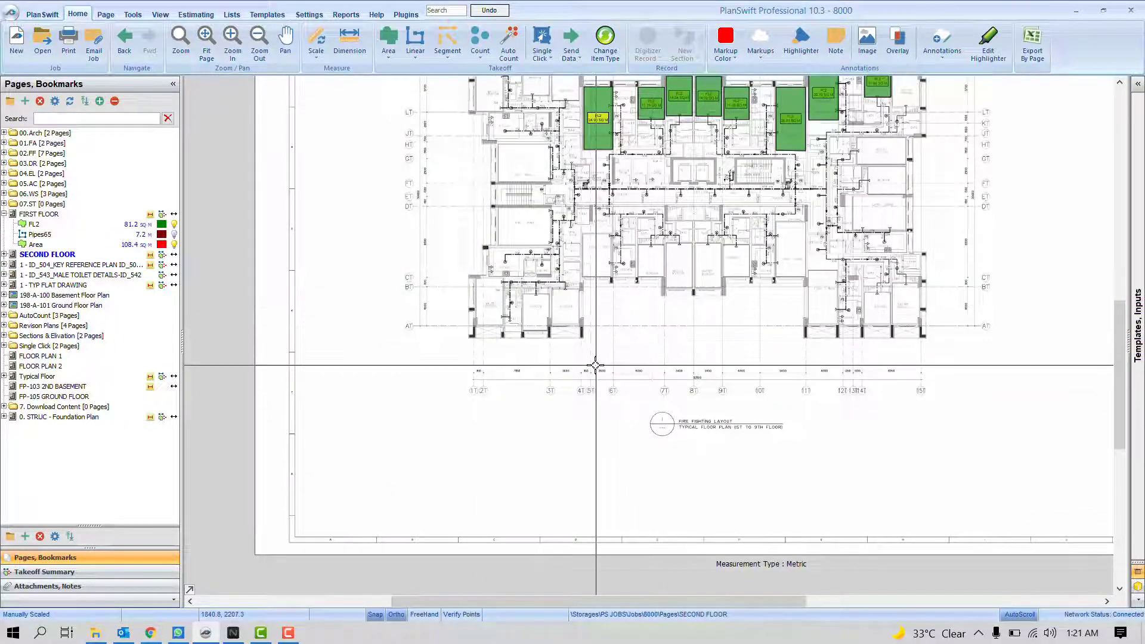
pyautogui.rightClick(346, 364)
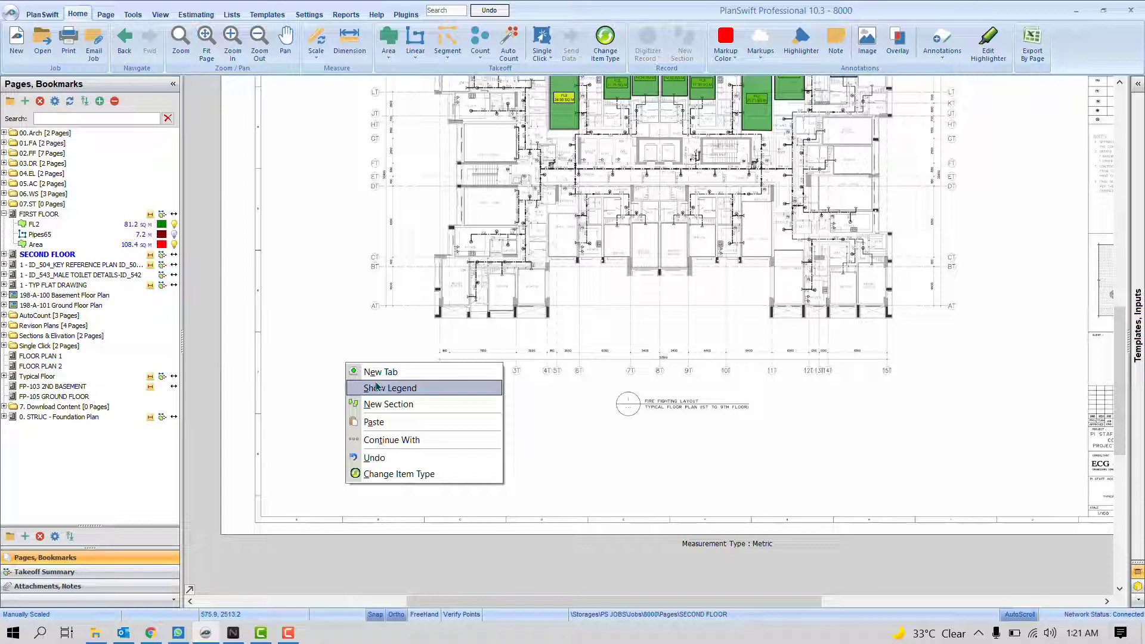
pyautogui.click(420, 341)
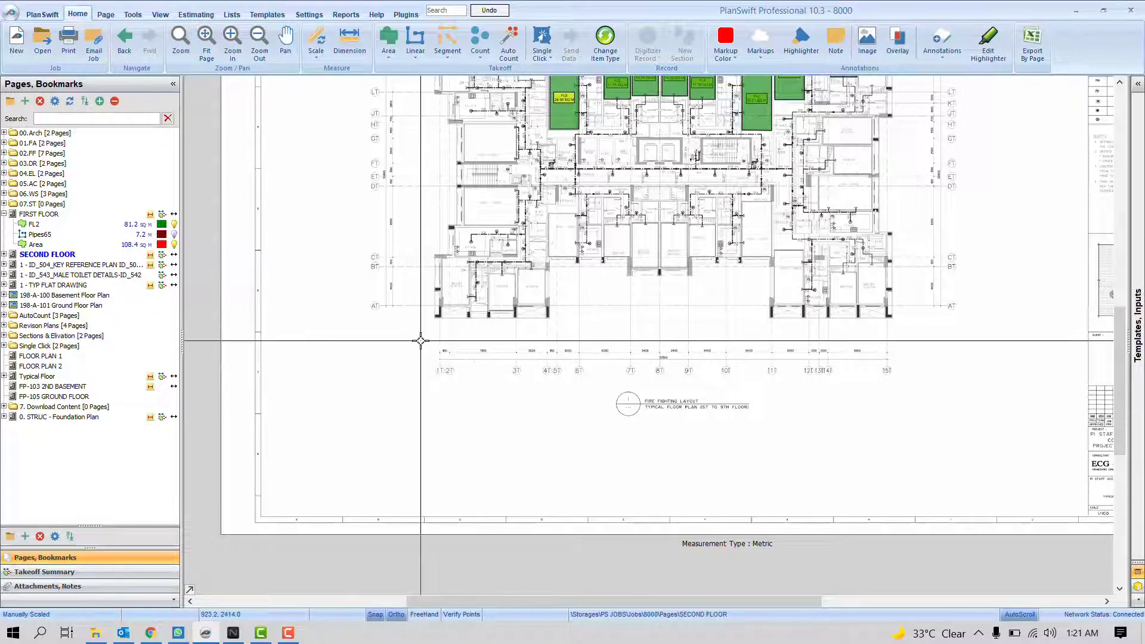
pyautogui.click(308, 15)
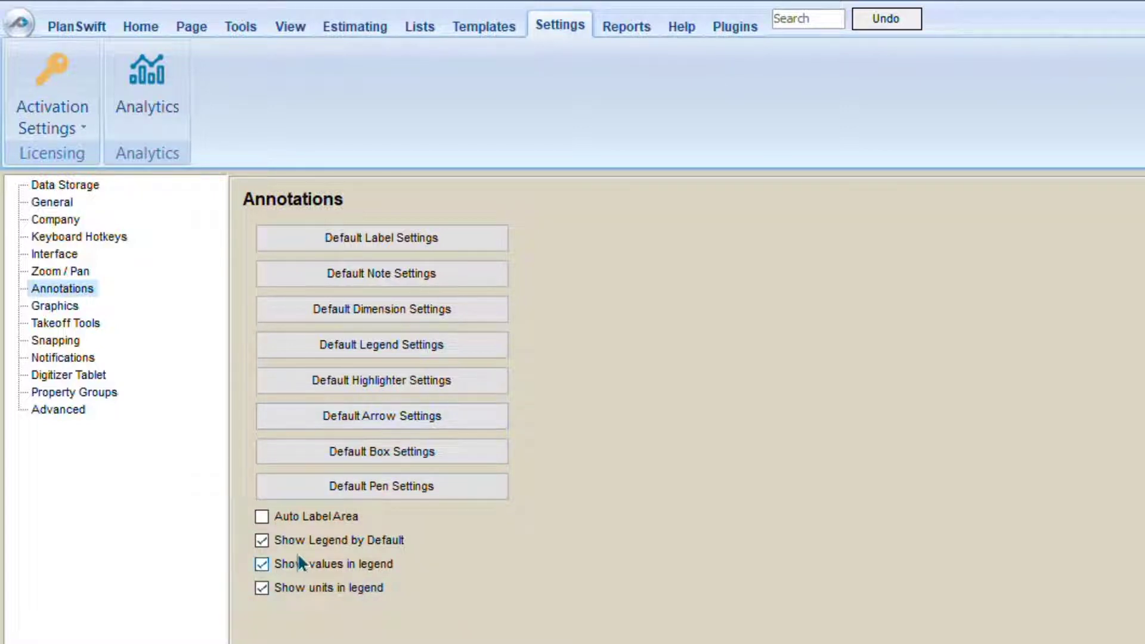
# Uncheck Show values and Show units in legend, and review Default Legend Settings without changes
pyautogui.click(148, 31)
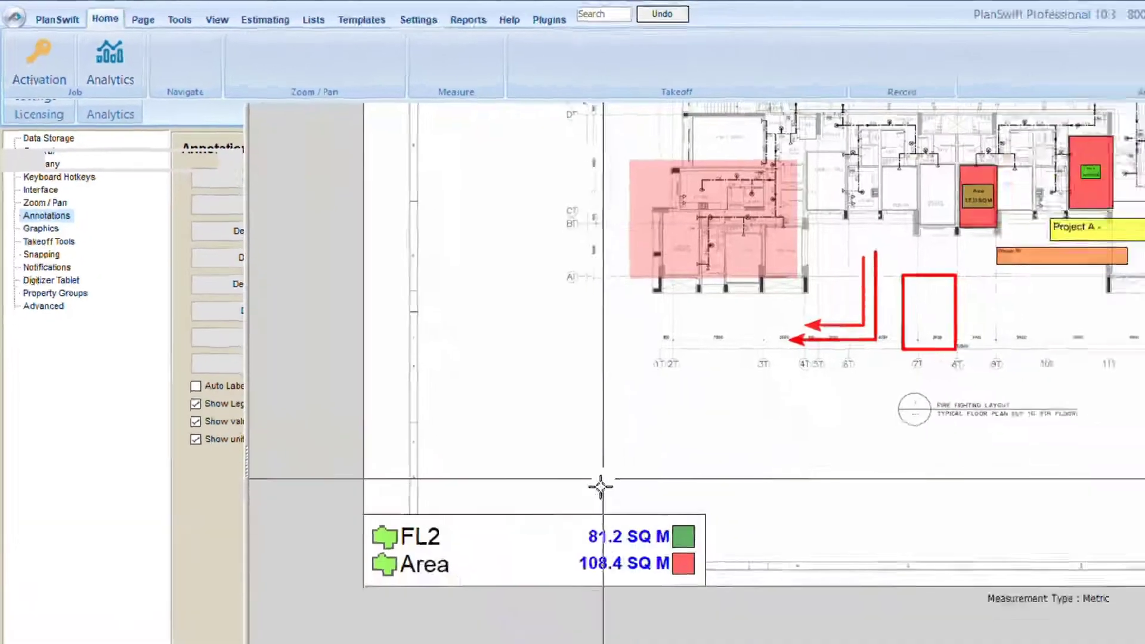
pyautogui.scroll(2, 304, 426)
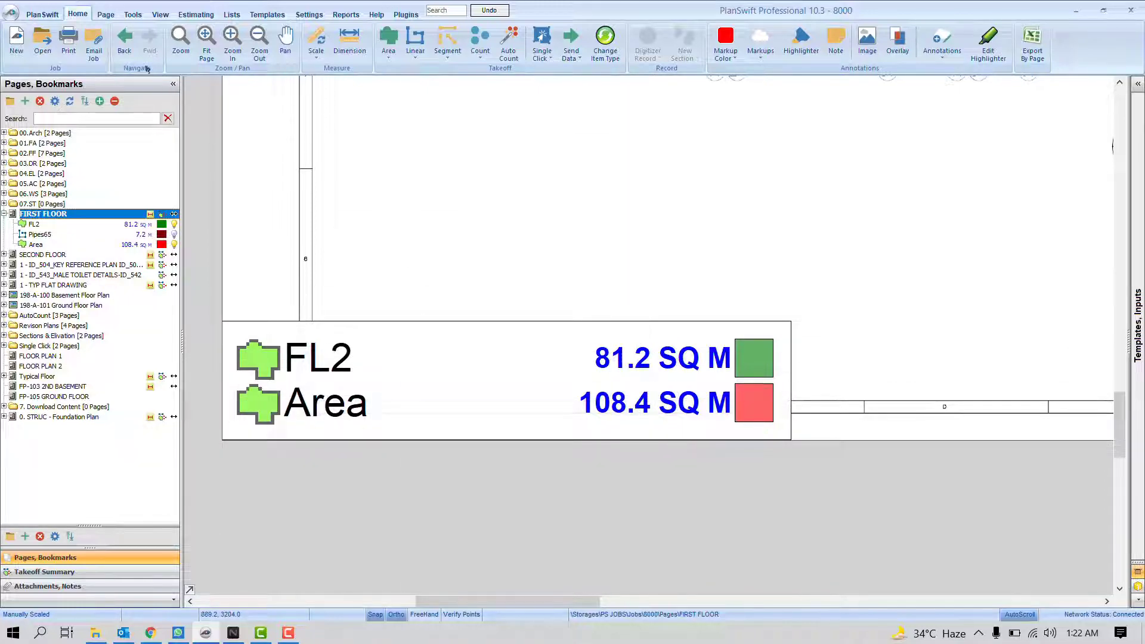
pyautogui.click(310, 15)
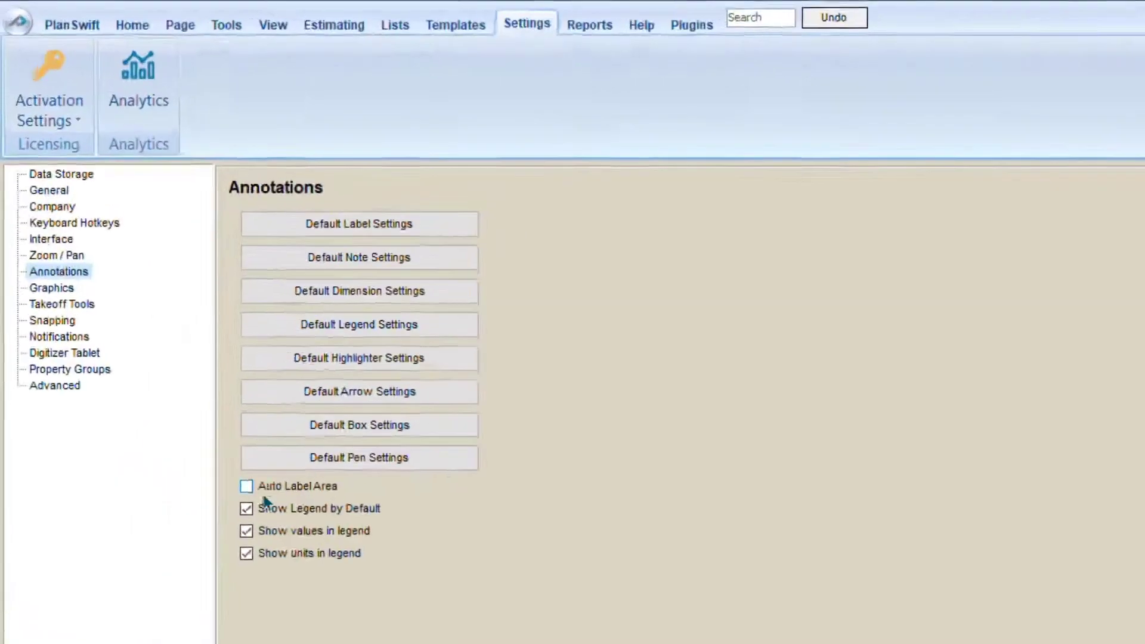
pyautogui.click(144, 311)
pyautogui.click(261, 586)
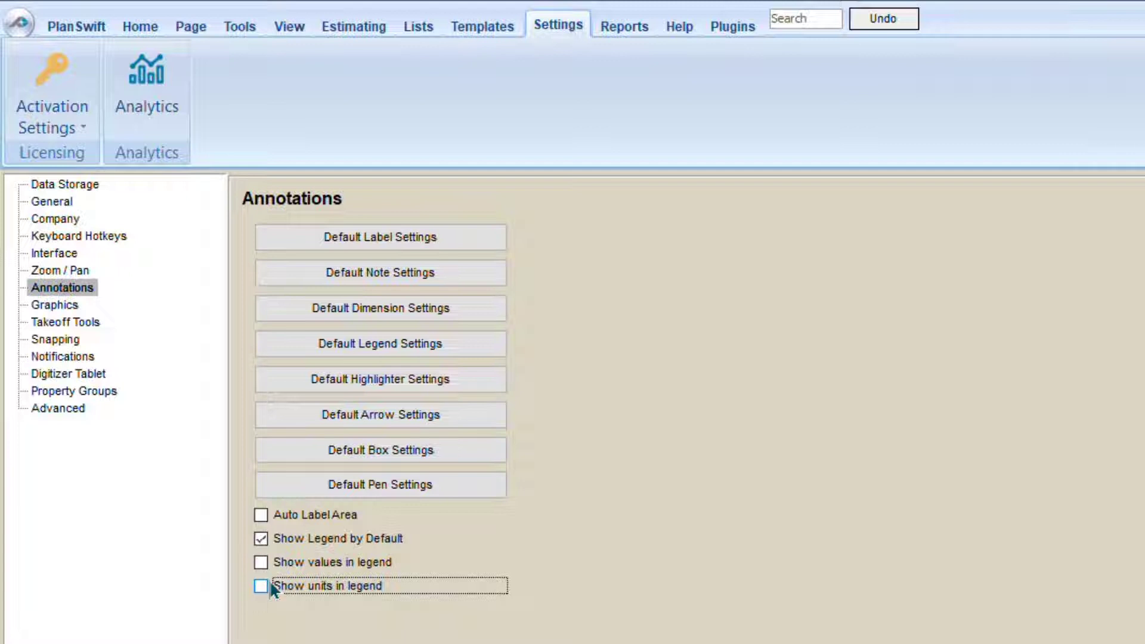
pyautogui.click(384, 346)
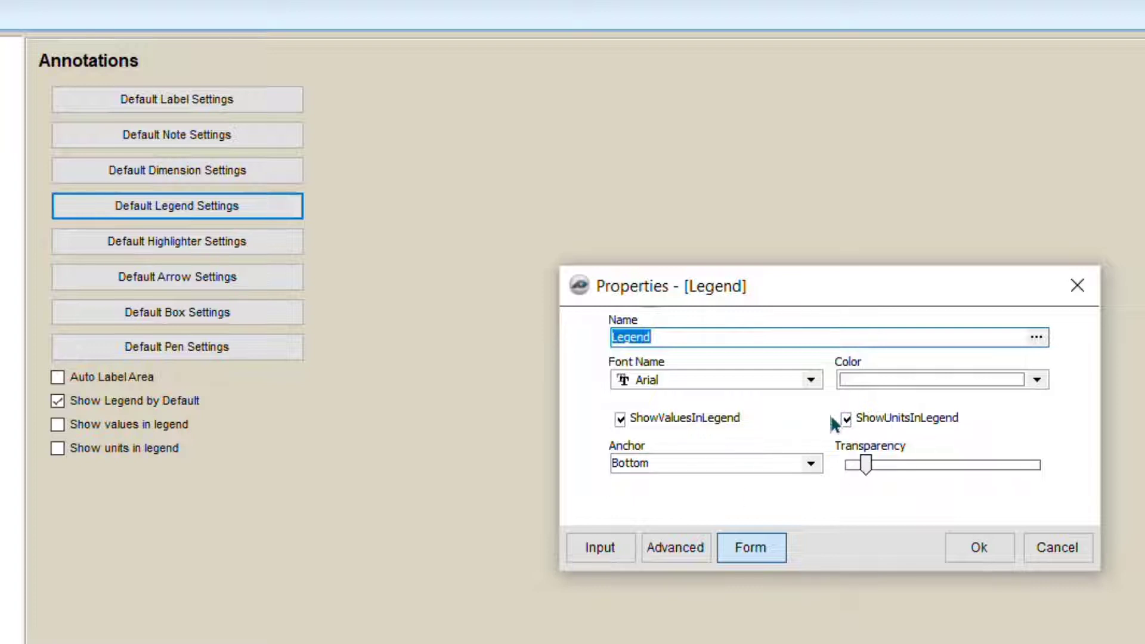
pyautogui.click(1050, 547)
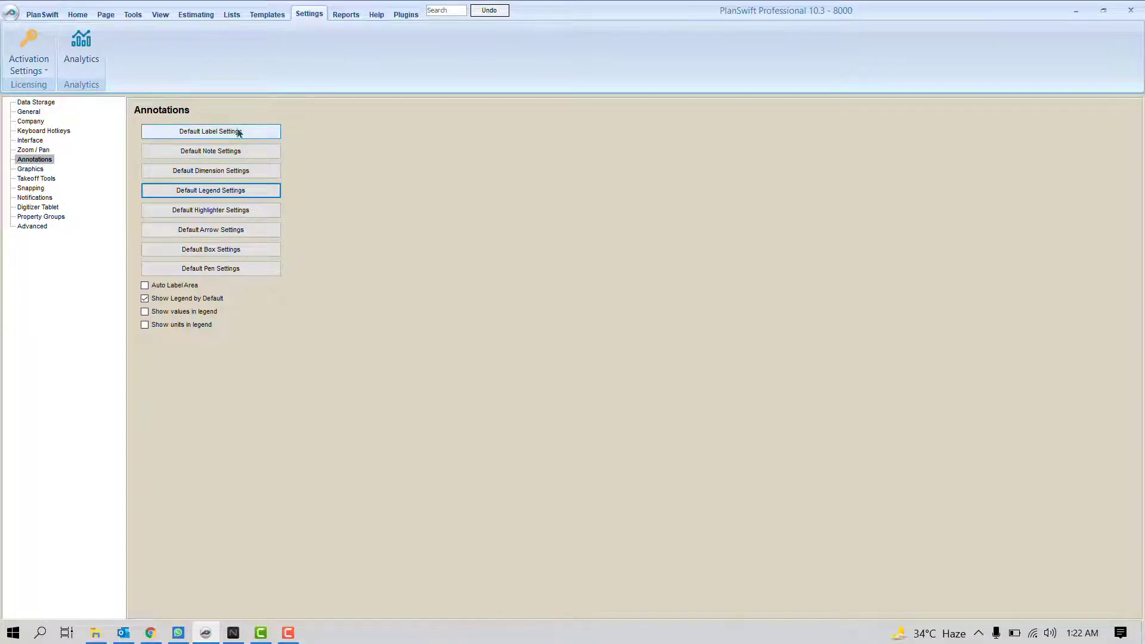
# Return to the FIRST FLOOR plan and zoom around its FL2 labels, area boxes and legend
pyautogui.click(78, 16)
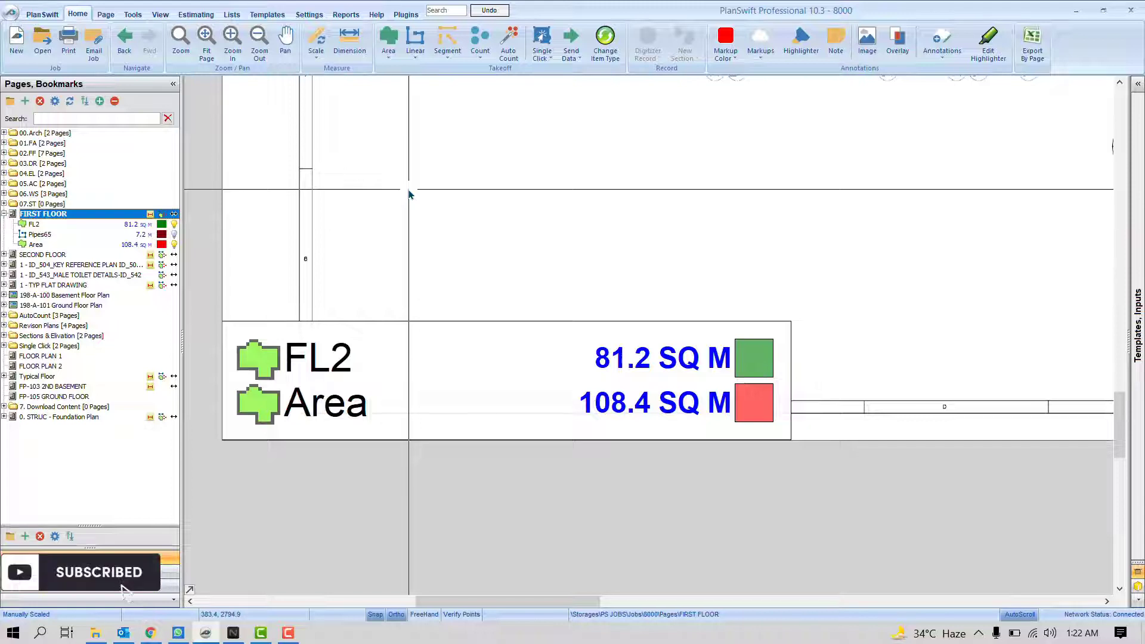
pyautogui.scroll(-3, 408, 195)
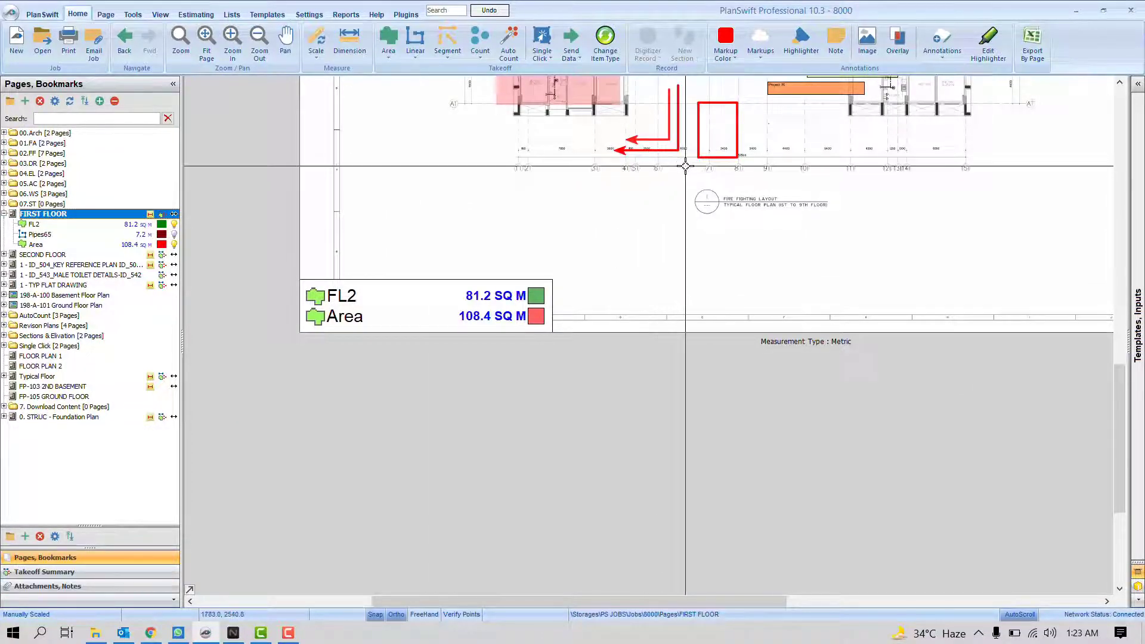
pyautogui.scroll(-2, 686, 167)
pyautogui.scroll(2, 686, 179)
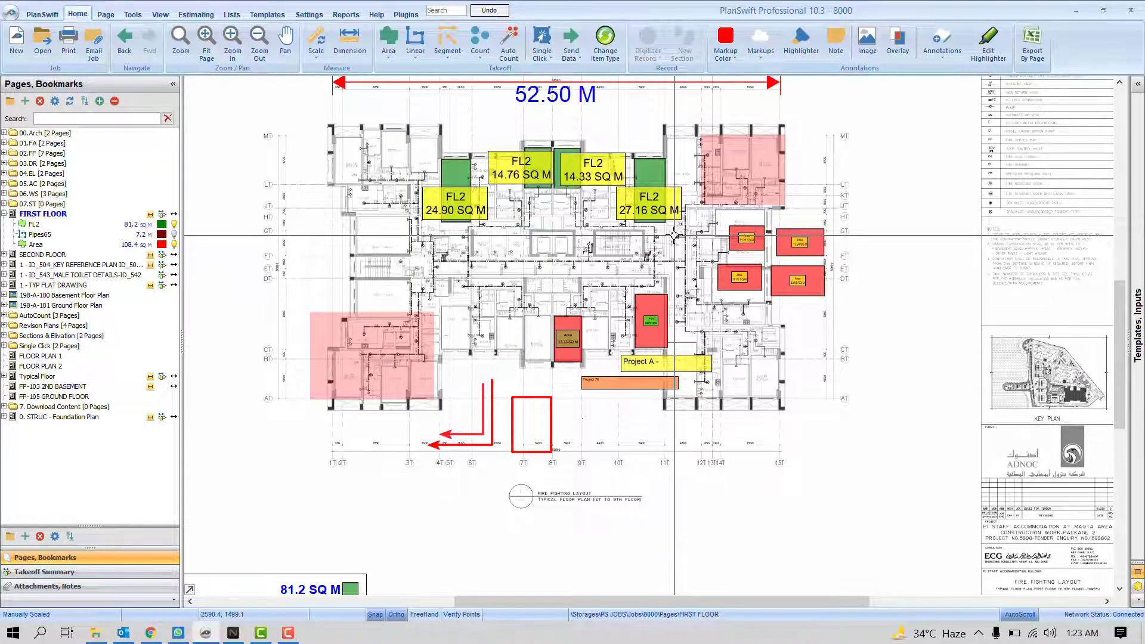
pyautogui.scroll(1, 673, 236)
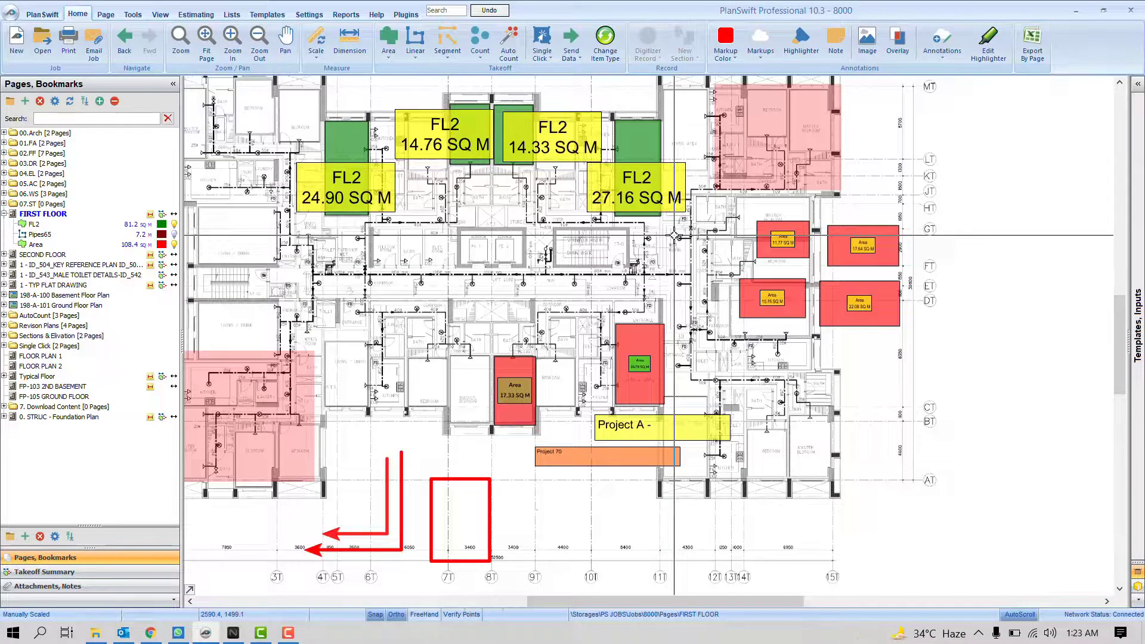